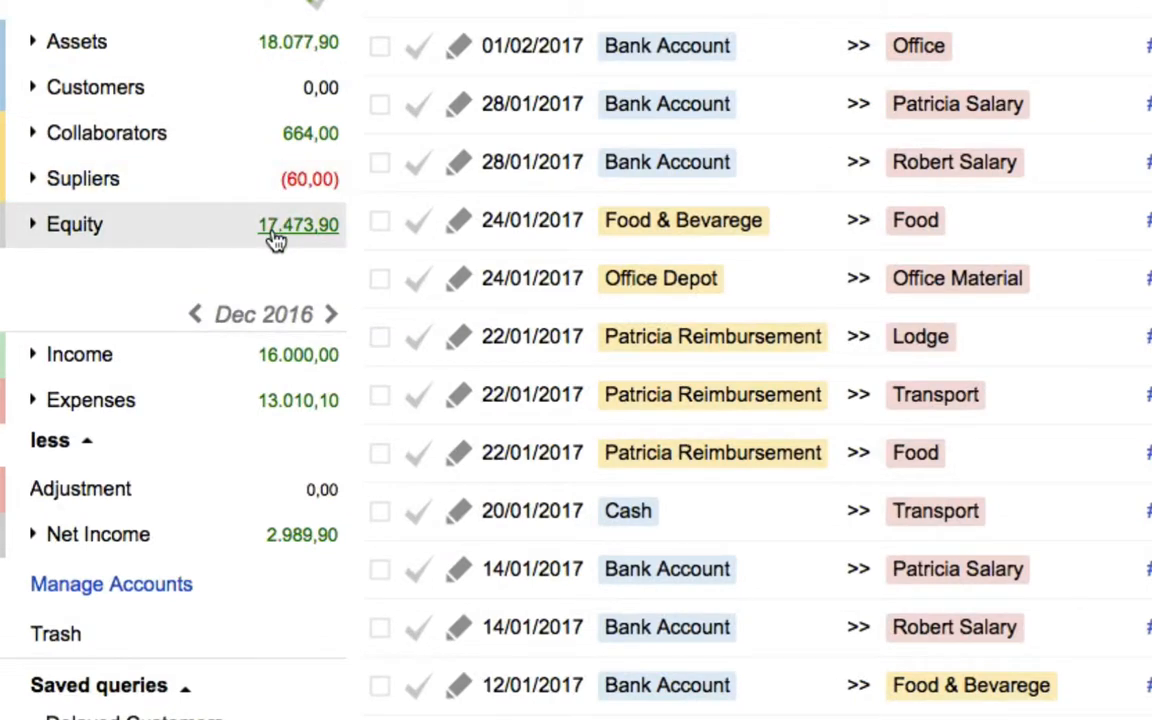
# Step the monthly balances back to October 2016 and look through the recorded transactions from February 2017 back to December 2016
pyautogui.click(196, 315)
pyautogui.click(198, 315)
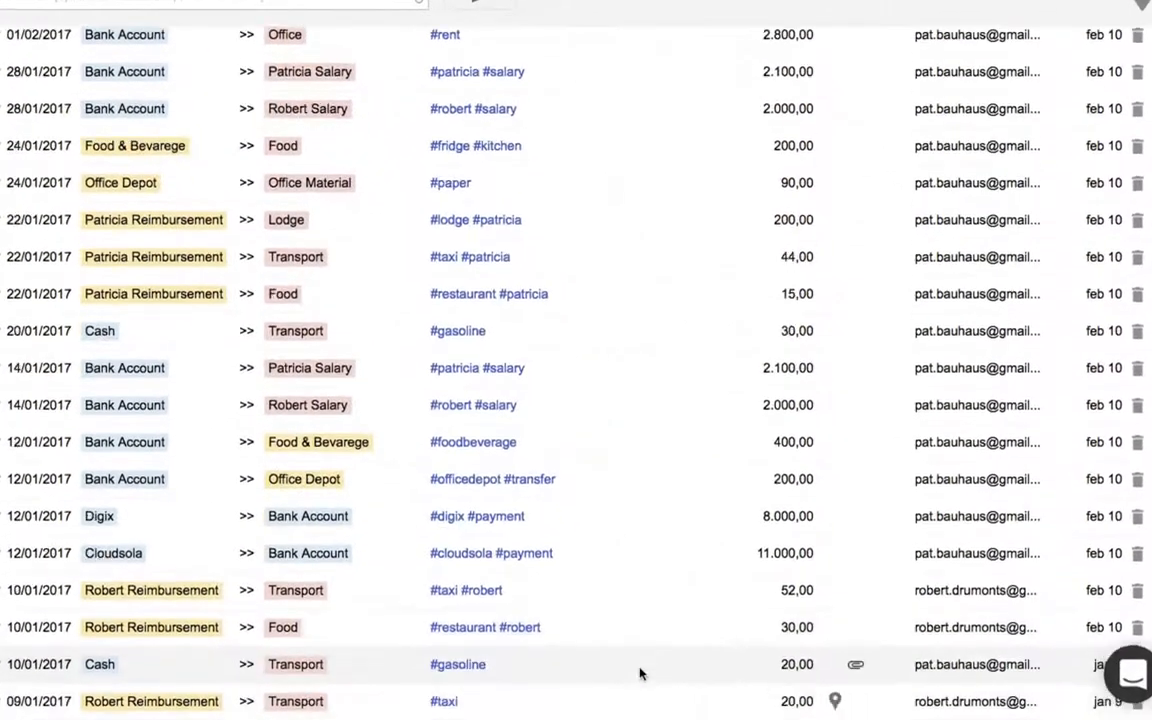
pyautogui.scroll(-5, 640, 673)
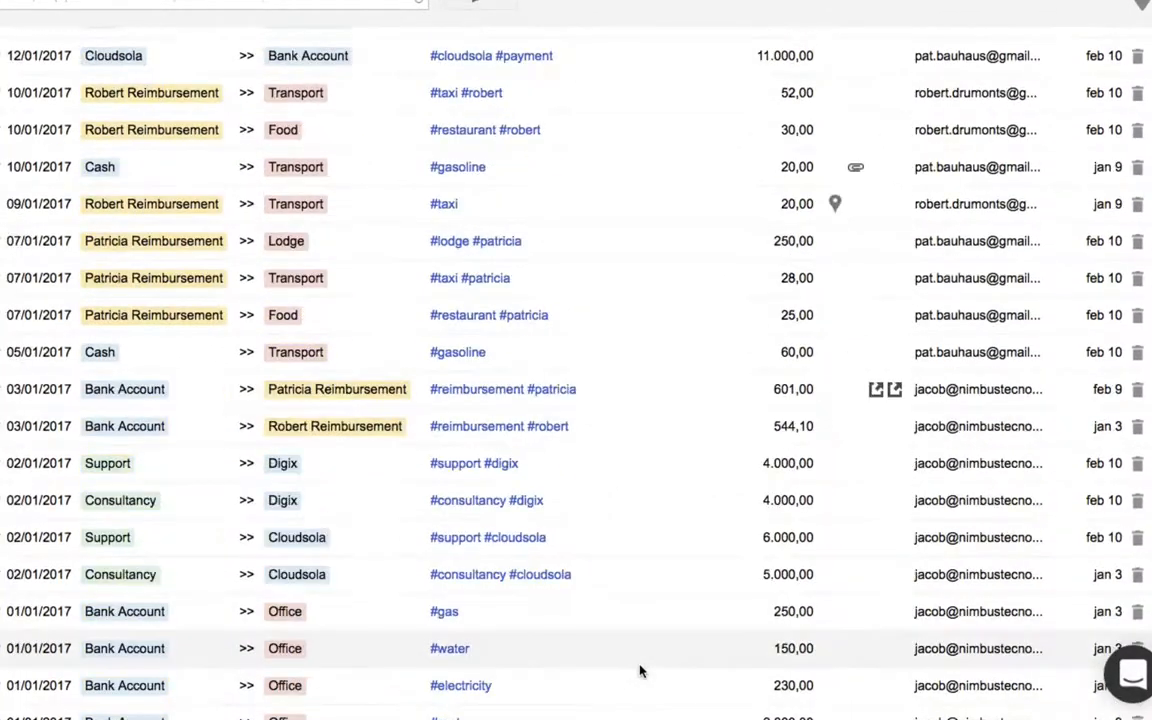
pyautogui.scroll(-3, 641, 671)
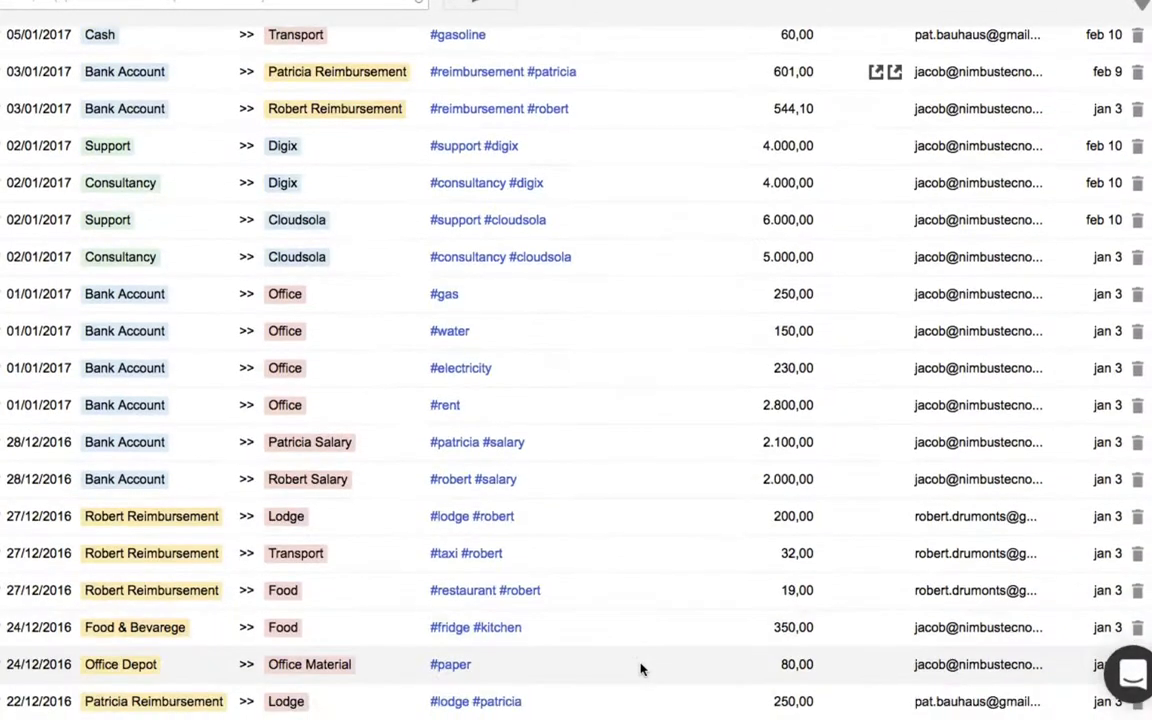
pyautogui.scroll(5, 641, 669)
pyautogui.scroll(3, 641, 669)
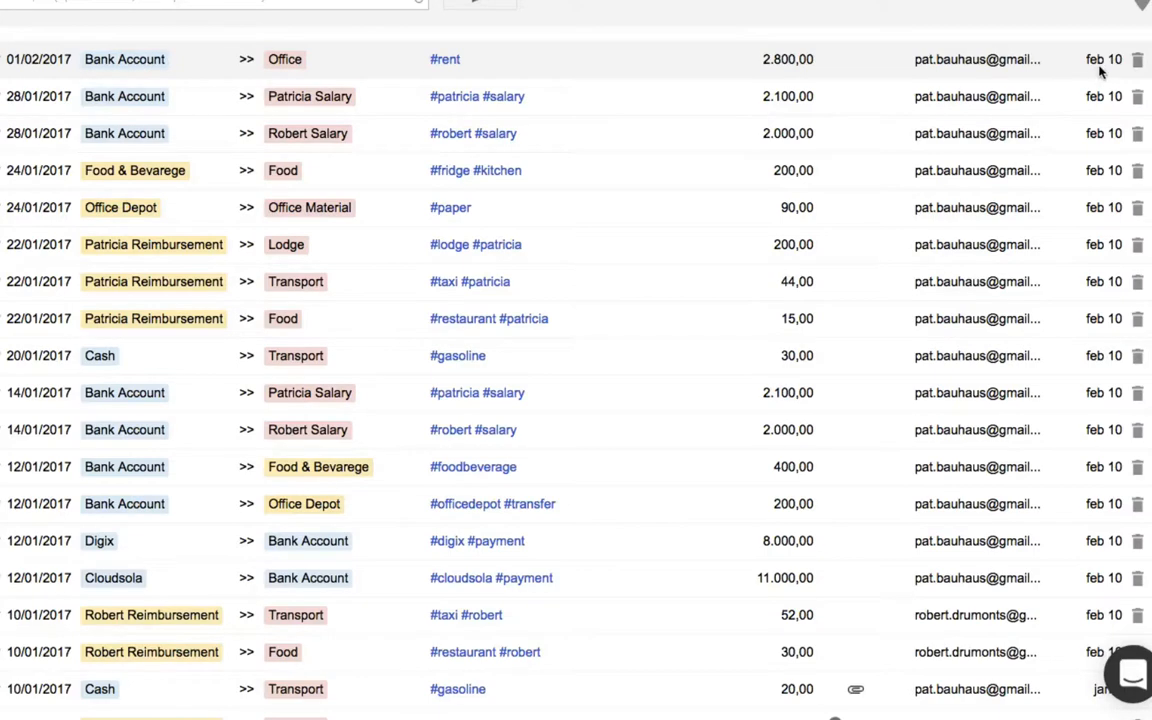
# View the map location attached to the 09/01/2017 #taxi transaction
pyautogui.scroll(-5, 904, 86)
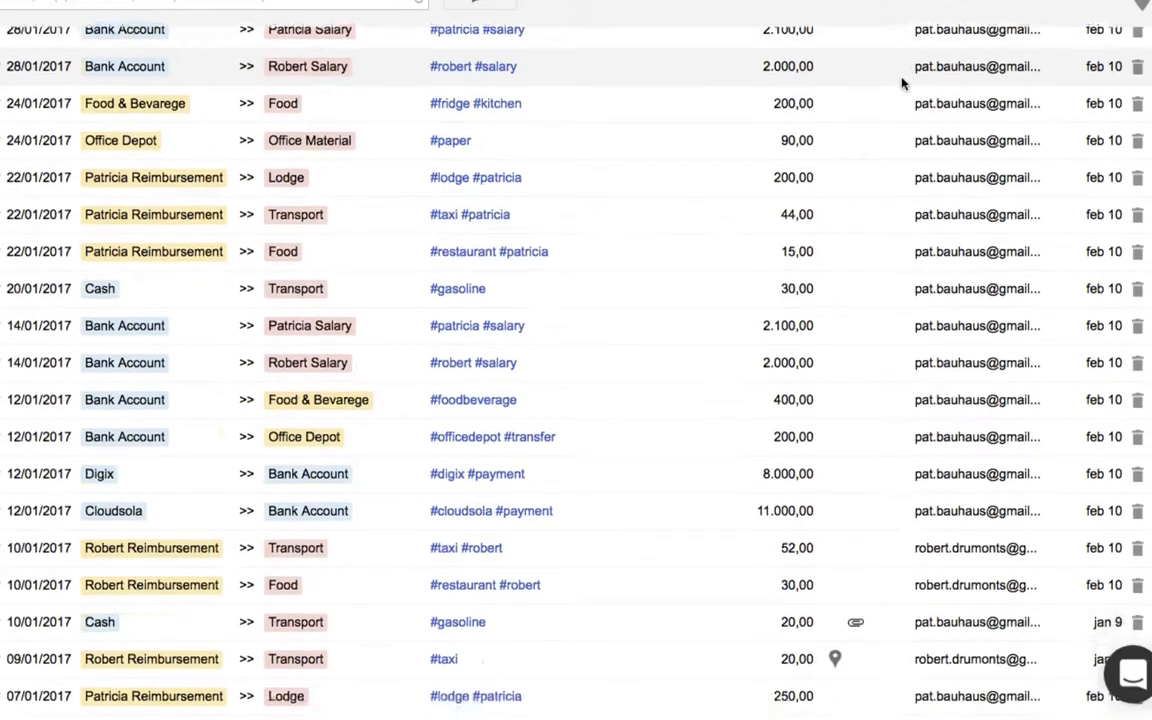
pyautogui.scroll(-3, 902, 83)
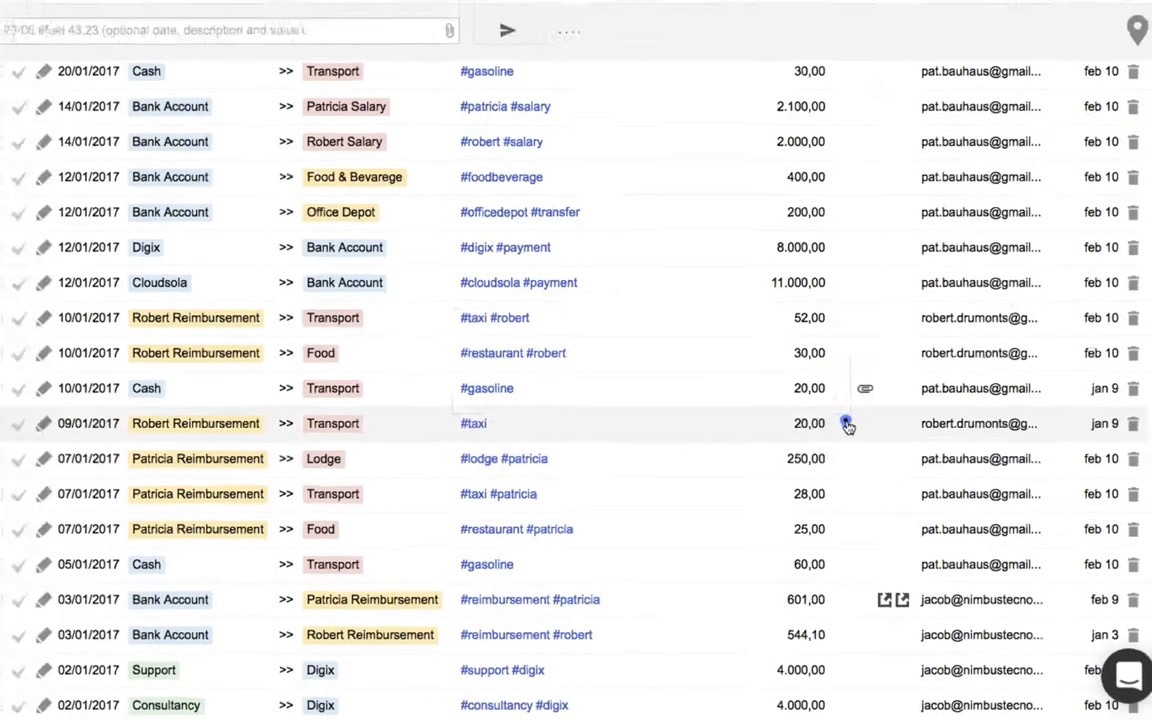
pyautogui.click(837, 412)
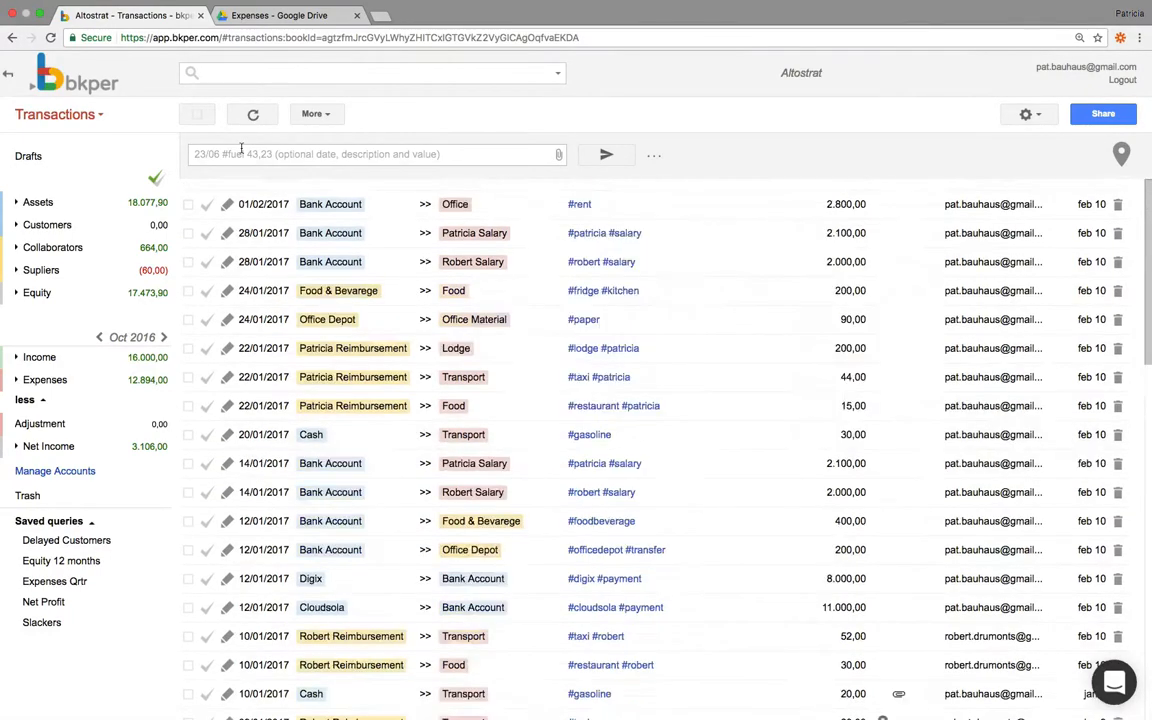
# Record a new quick transaction with the text "taxi 90"
pyautogui.click(245, 153)
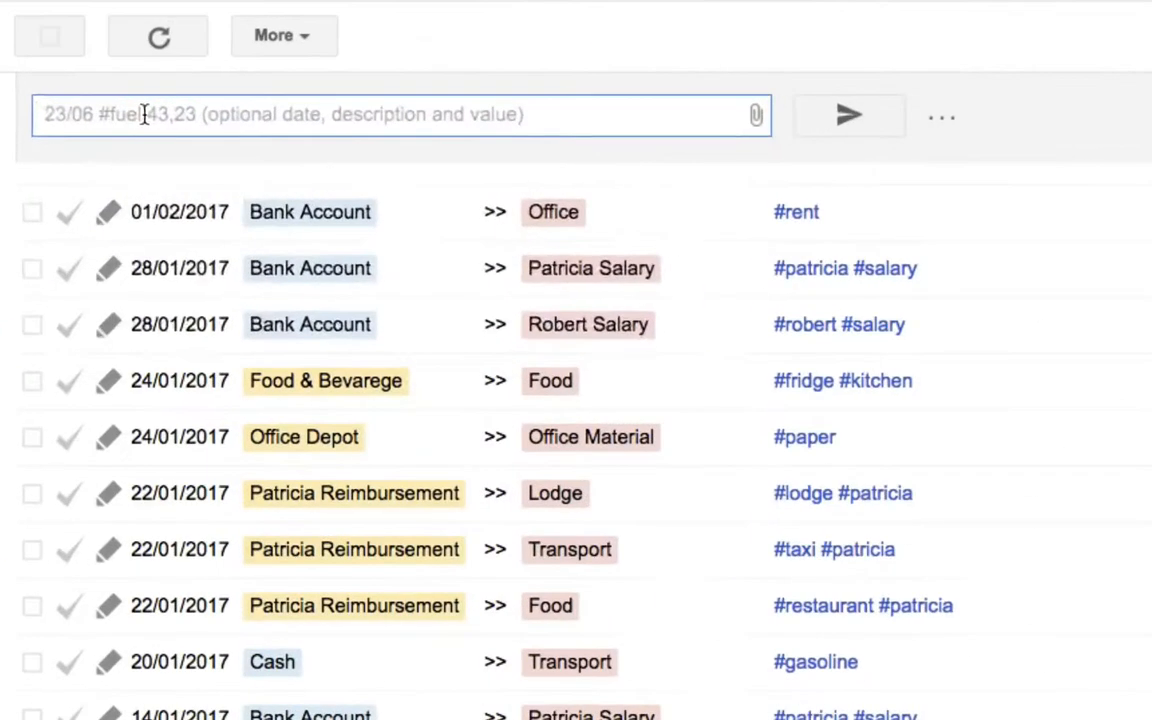
pyautogui.write('taxi 9')
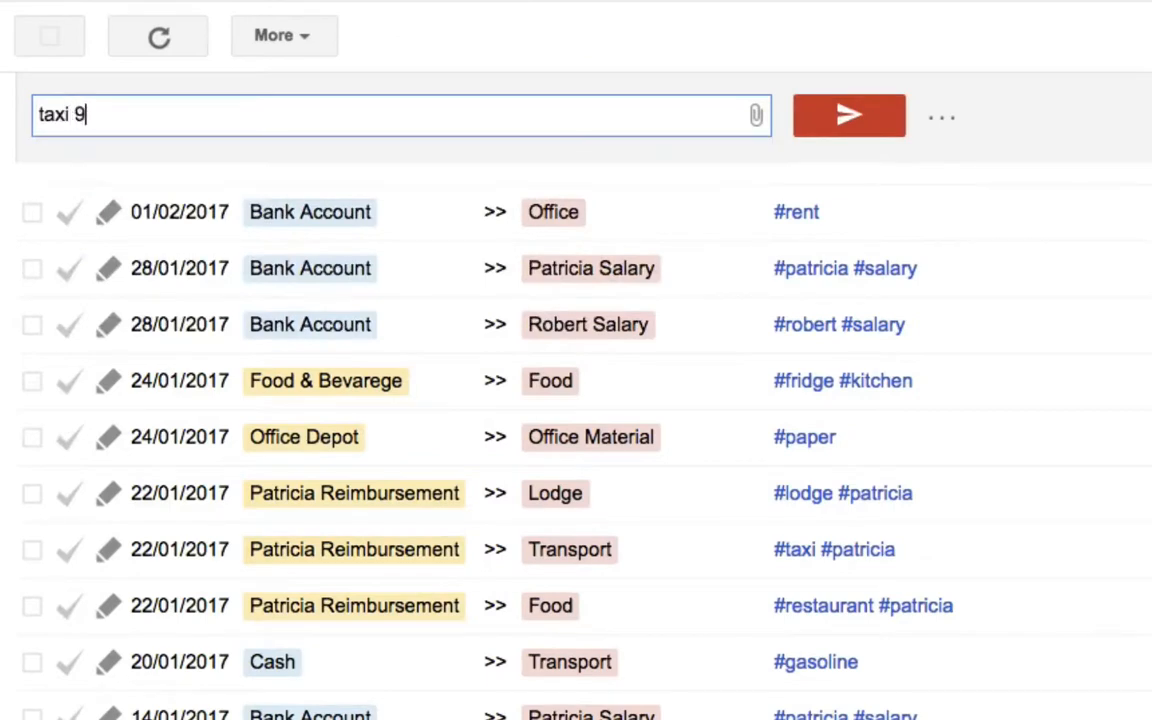
pyautogui.write('0')
pyautogui.press('Return')
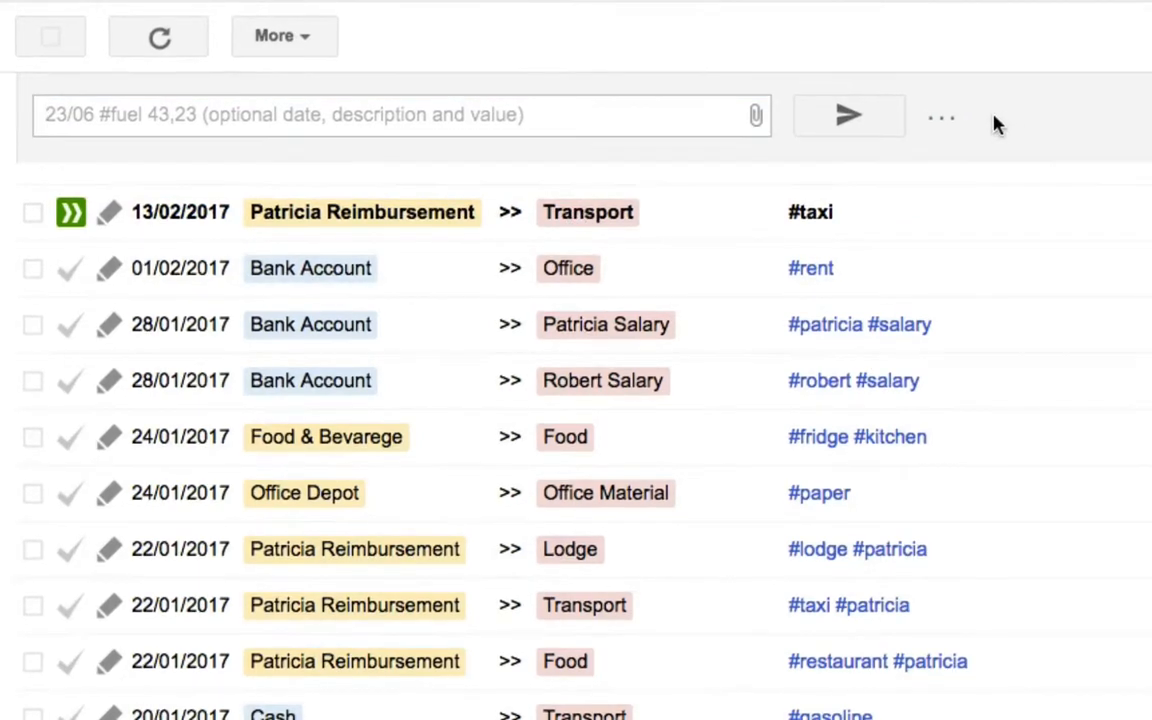
# Open the new 13/02/2017 #taxi draft for editing, then copy the sharing link of taxi expense.png in Google Drive
pyautogui.click(109, 212)
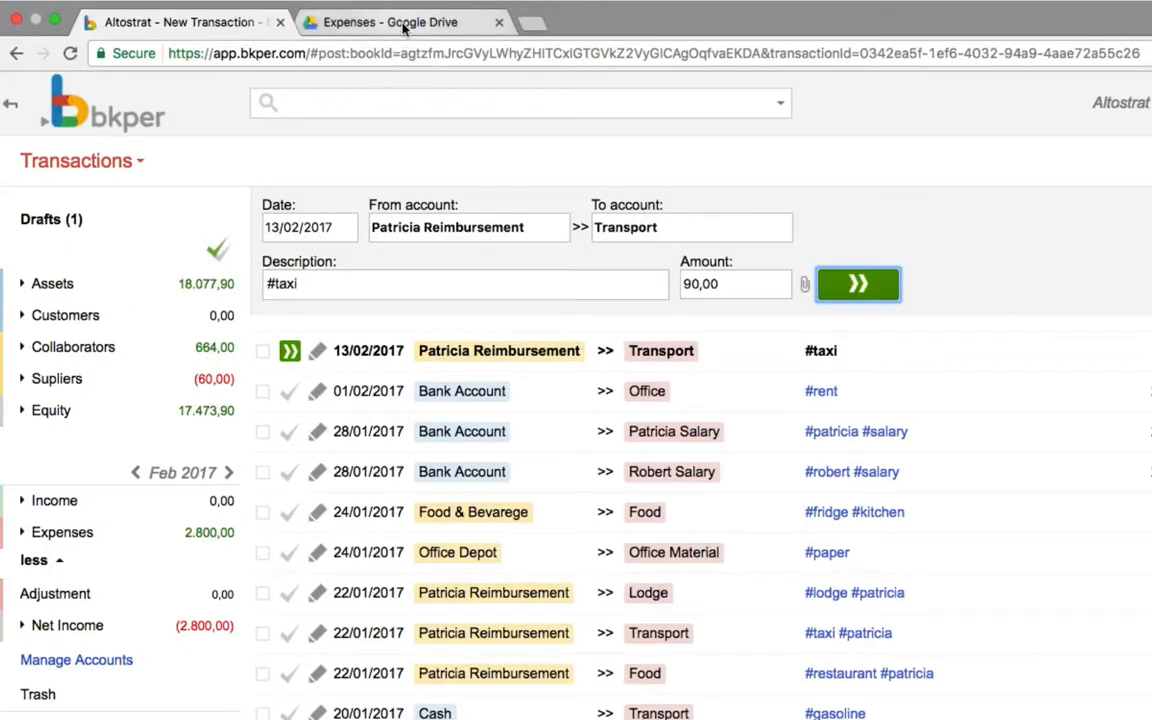
pyautogui.click(403, 28)
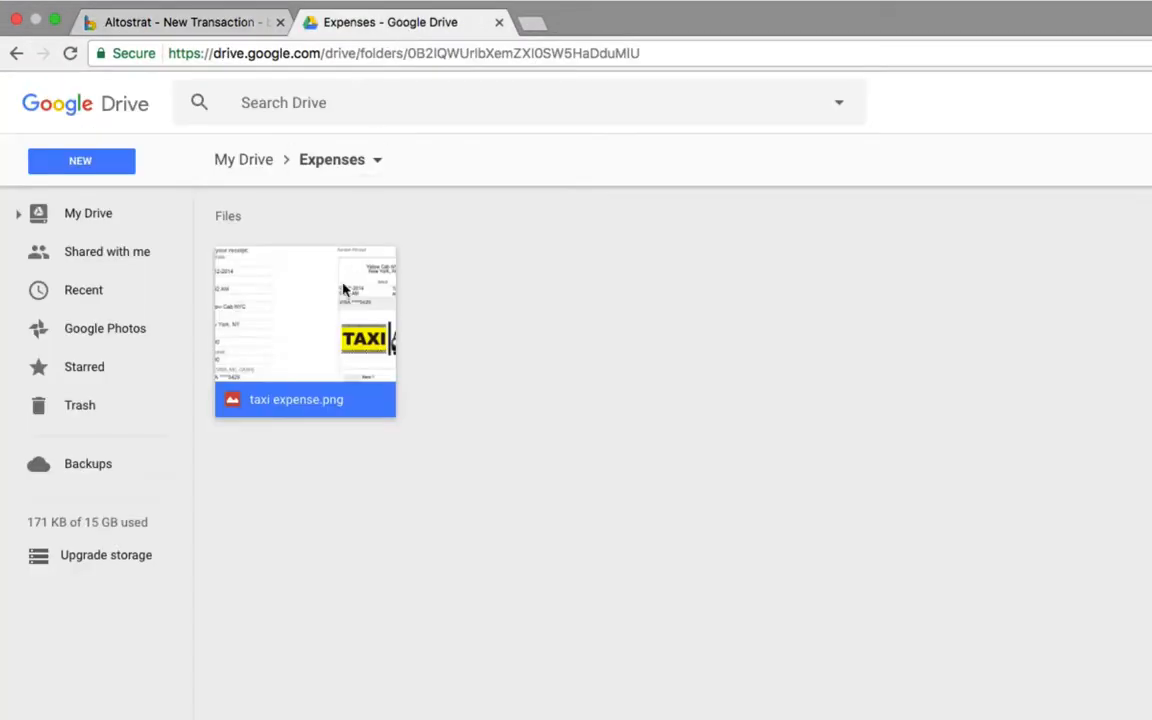
pyautogui.rightClick(334, 293)
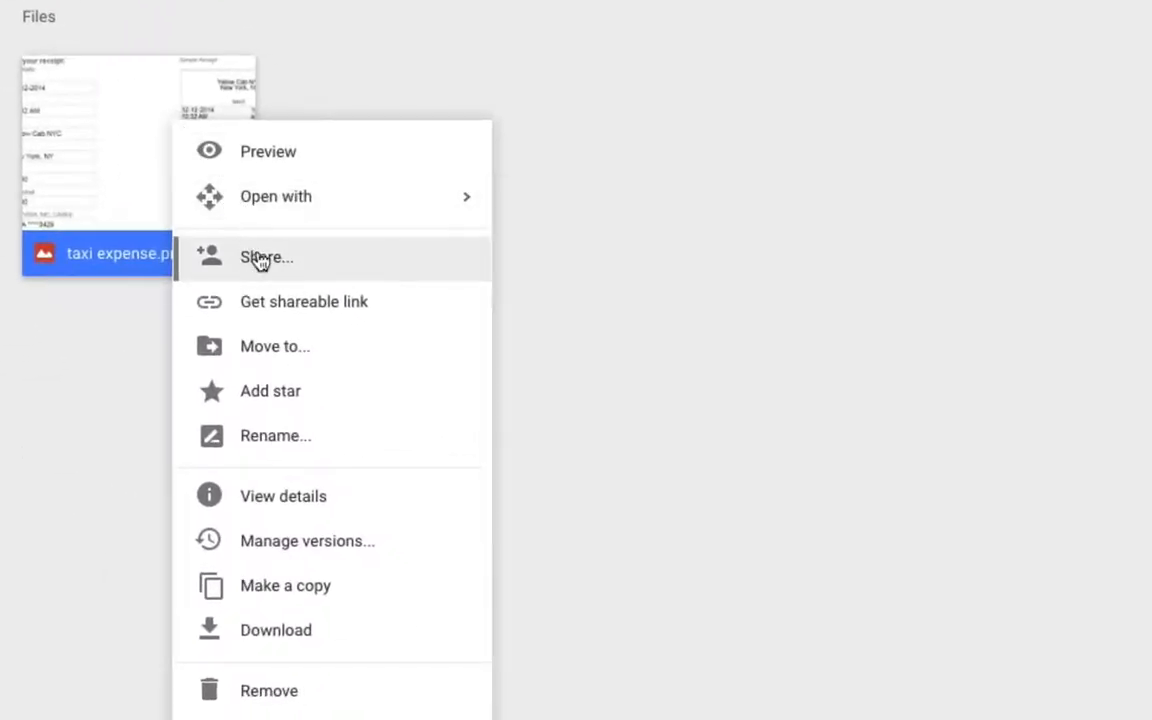
pyautogui.click(230, 259)
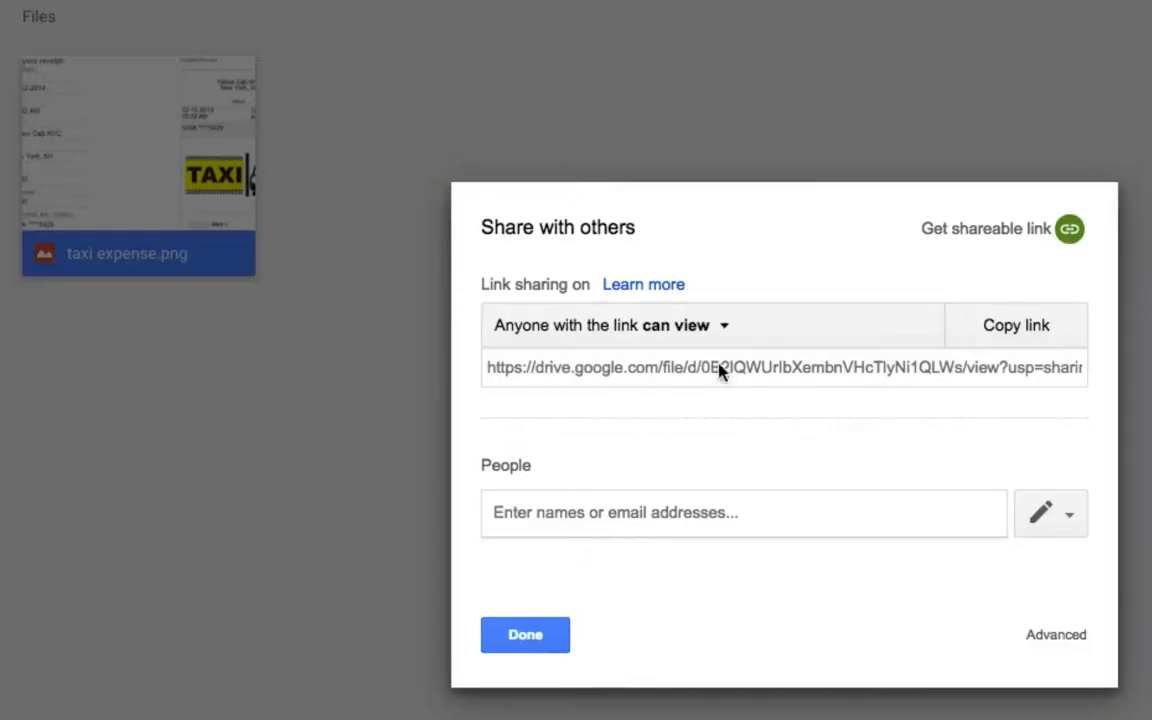
pyautogui.click(1010, 330)
pyautogui.click(522, 640)
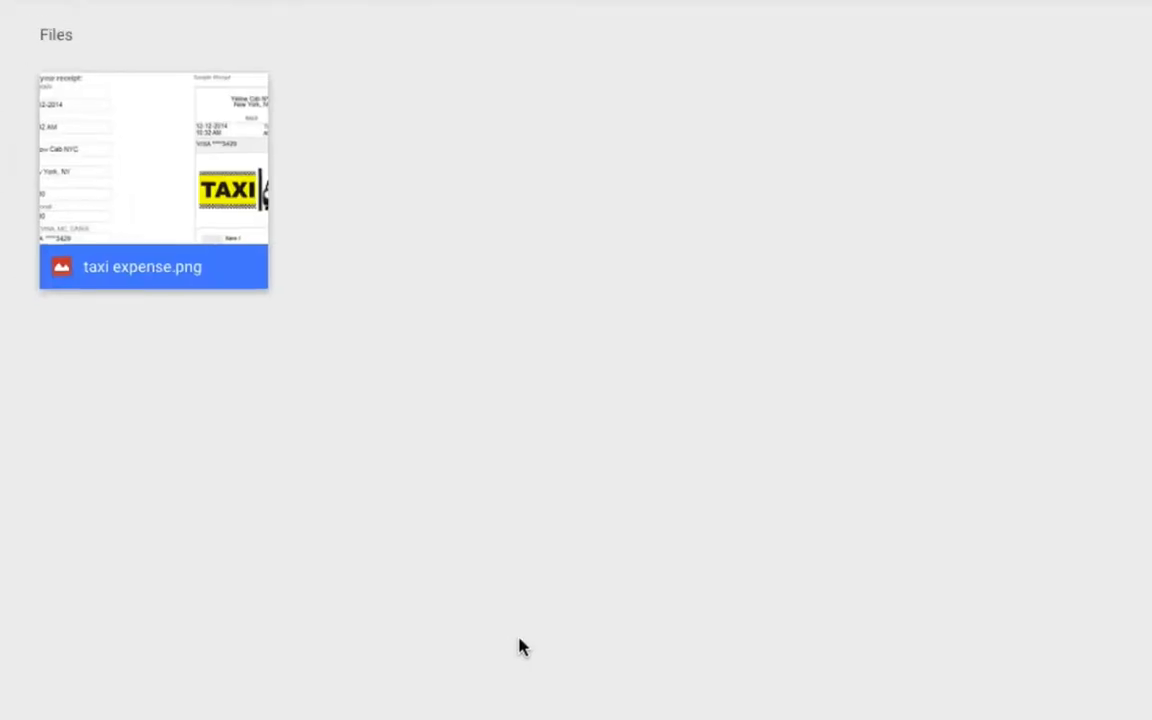
# Return to Bkper, add the copied receipt link to the #taxi draft's description and post the transaction
pyautogui.click(150, 22)
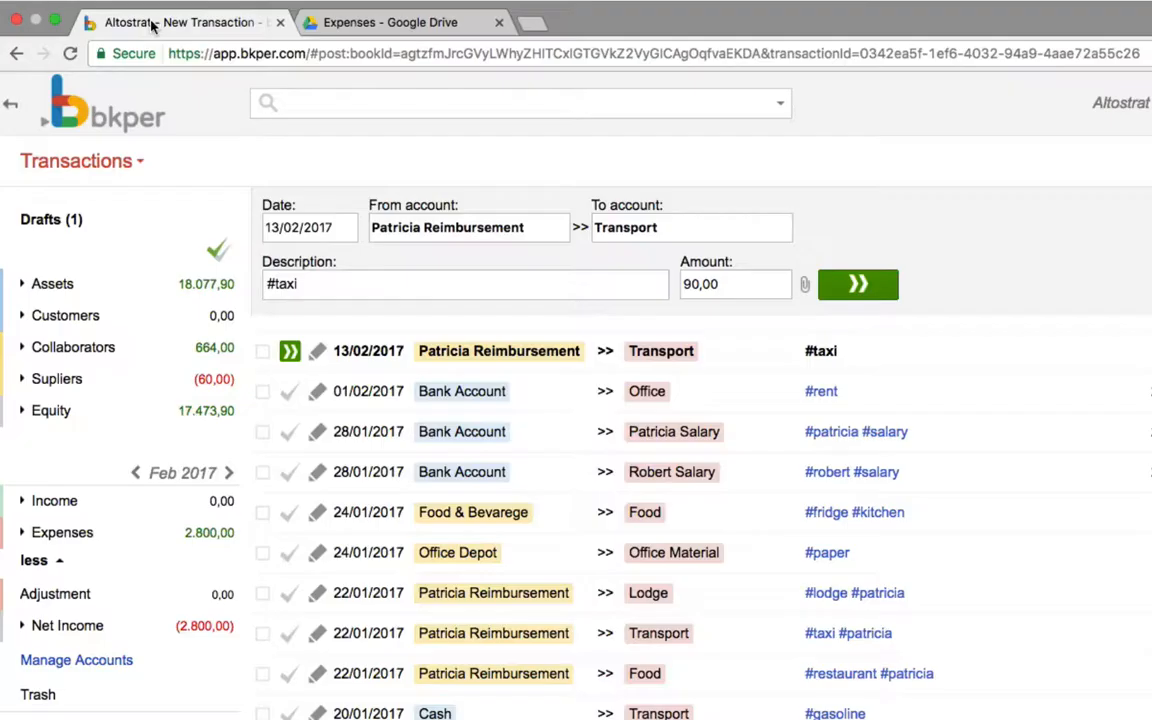
pyautogui.click(381, 283)
pyautogui.hotkey('ctrl', 'v')
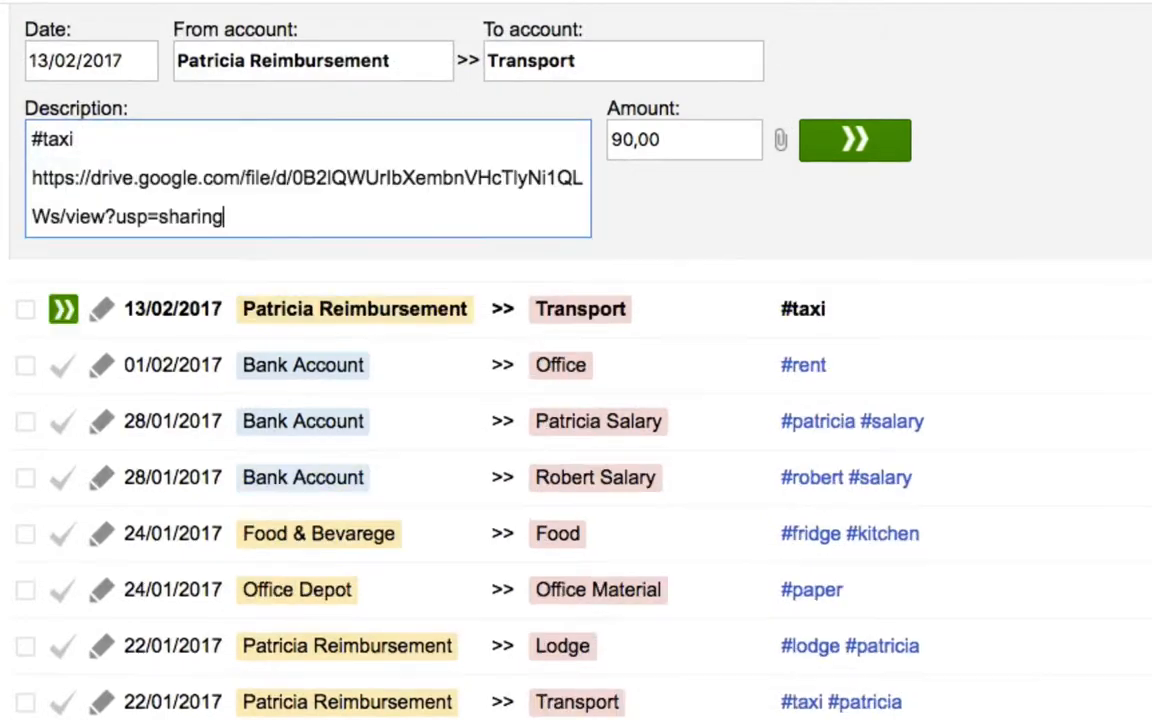
pyautogui.click(833, 147)
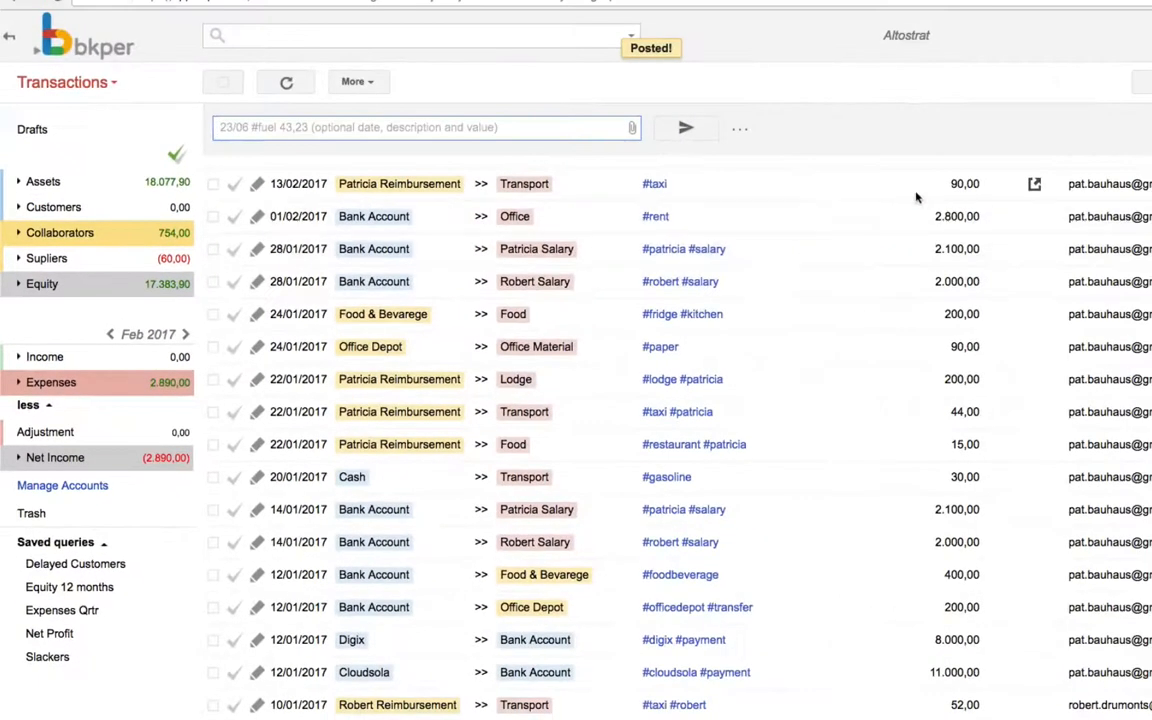
# In the accounts list, create a Liability account named with the new collaborator's first name followed by "Reimbursement"
pyautogui.click(97, 83)
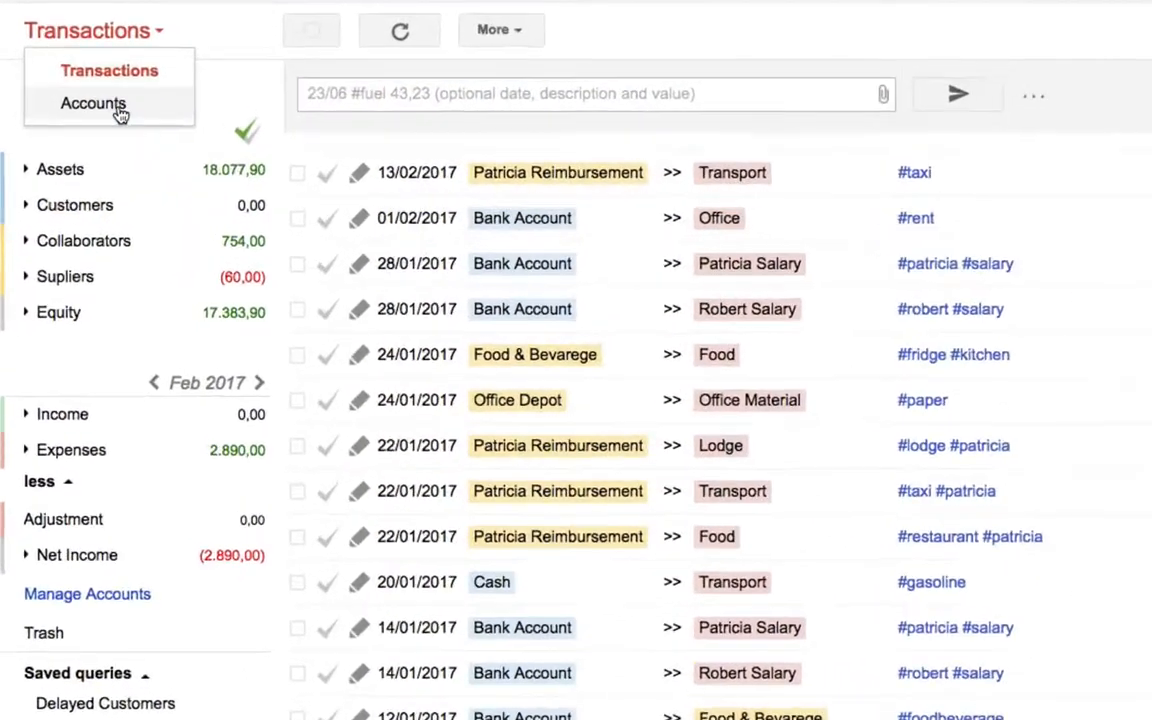
pyautogui.click(95, 104)
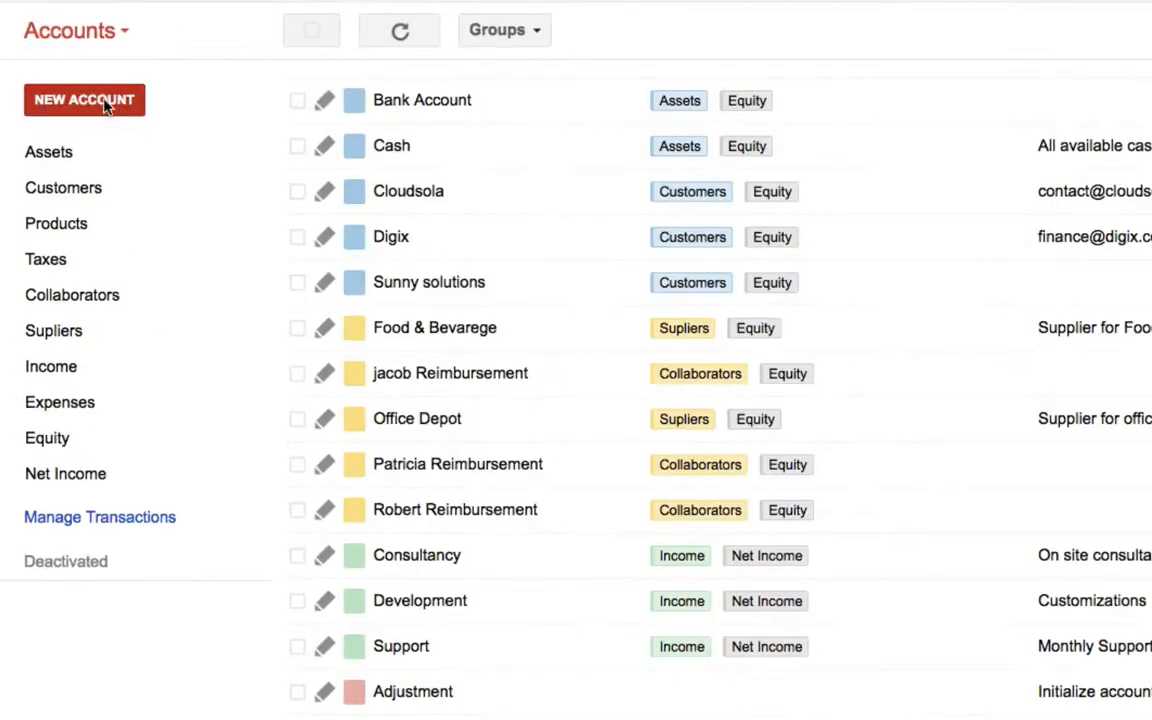
pyautogui.click(104, 103)
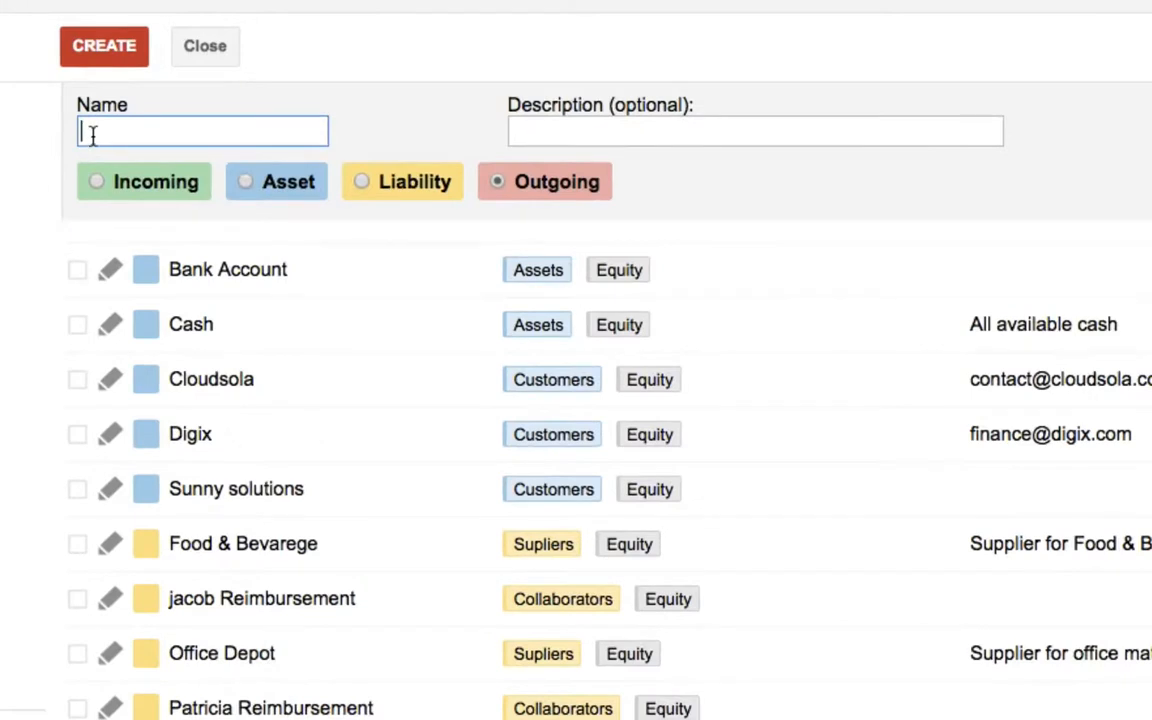
pyautogui.write('Arun Reimbursement')
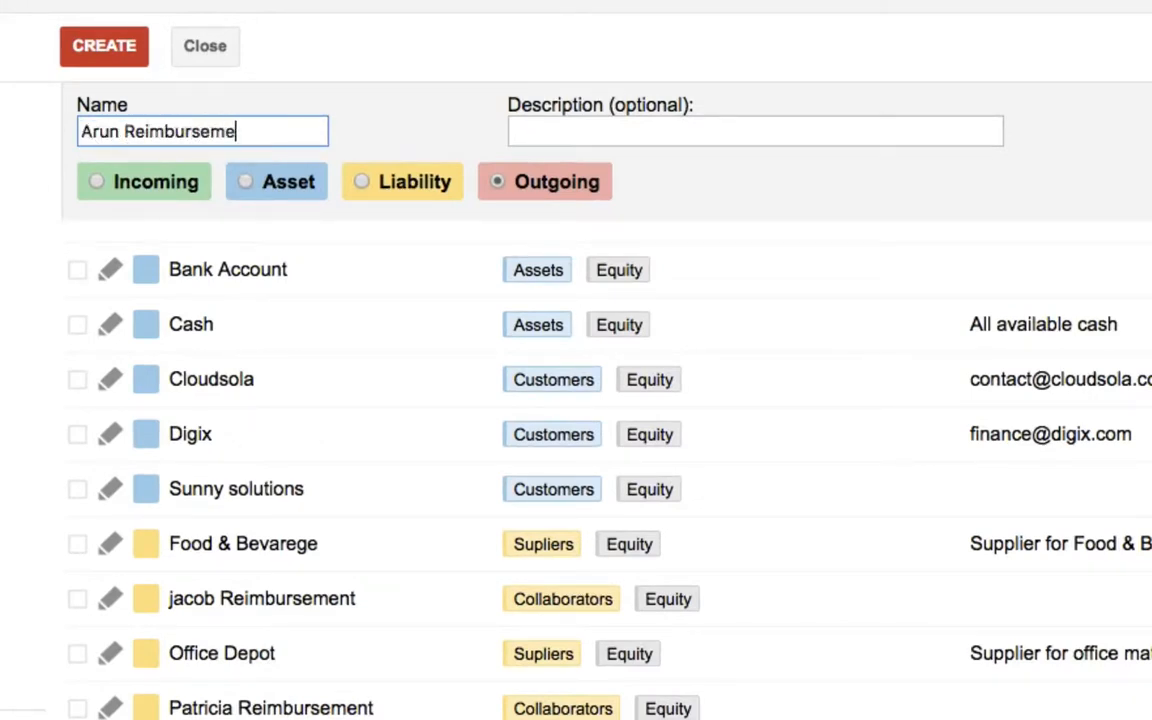
pyautogui.click(362, 182)
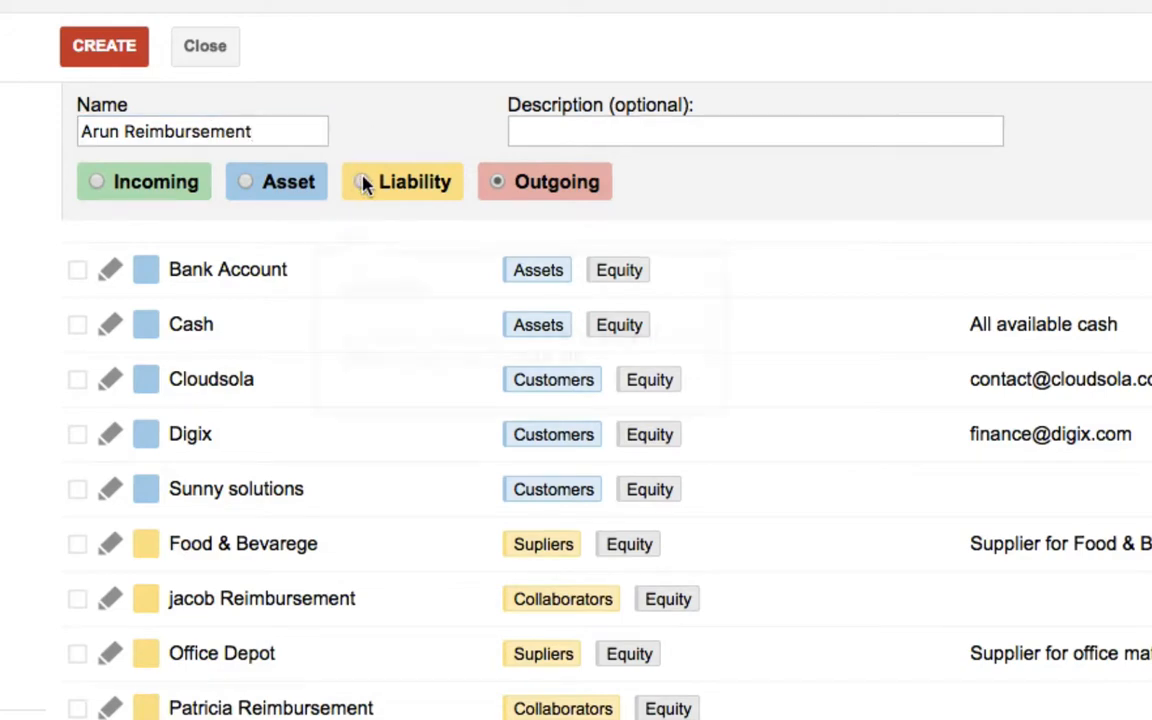
pyautogui.click(123, 56)
# Create an Outgoing account named with the same collaborator's first name followed by "Salary"
pyautogui.click(125, 129)
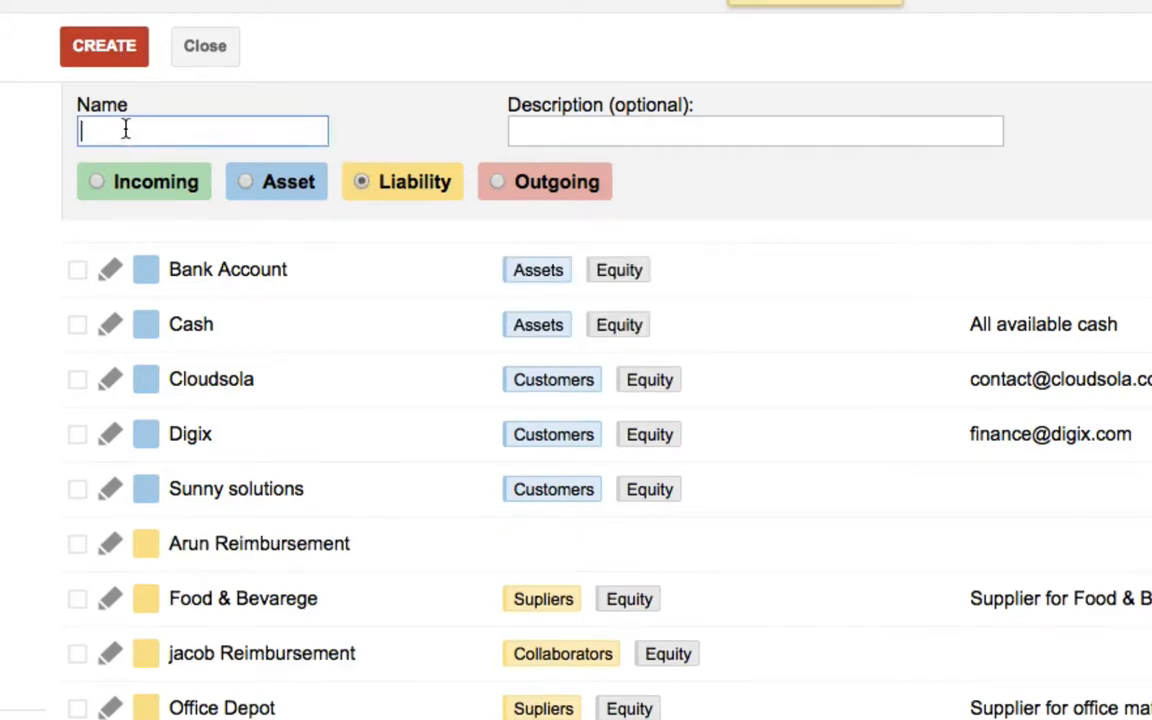
pyautogui.write('Arun Salary')
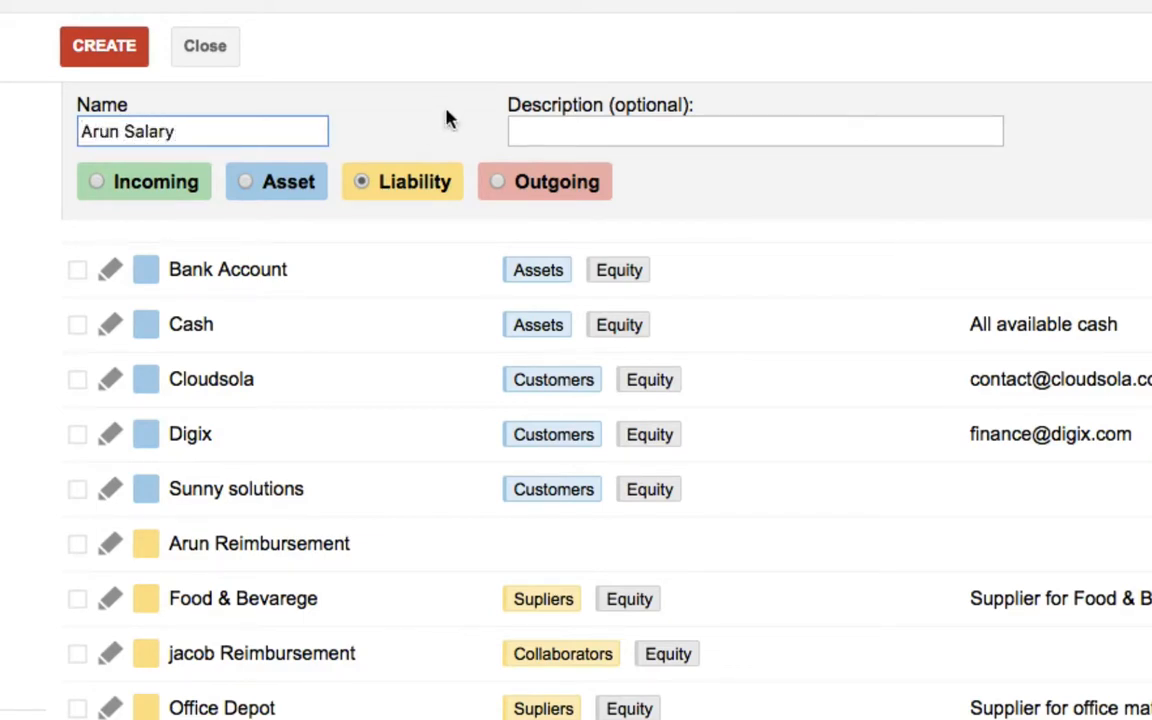
pyautogui.click(497, 184)
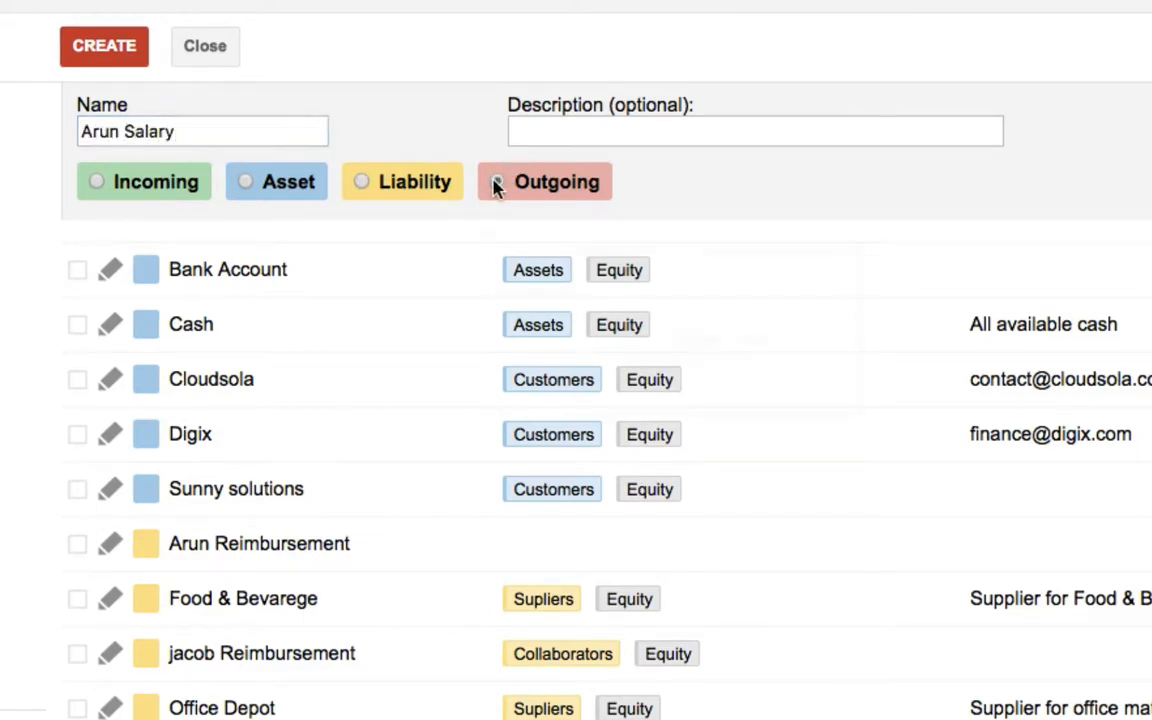
pyautogui.click(104, 46)
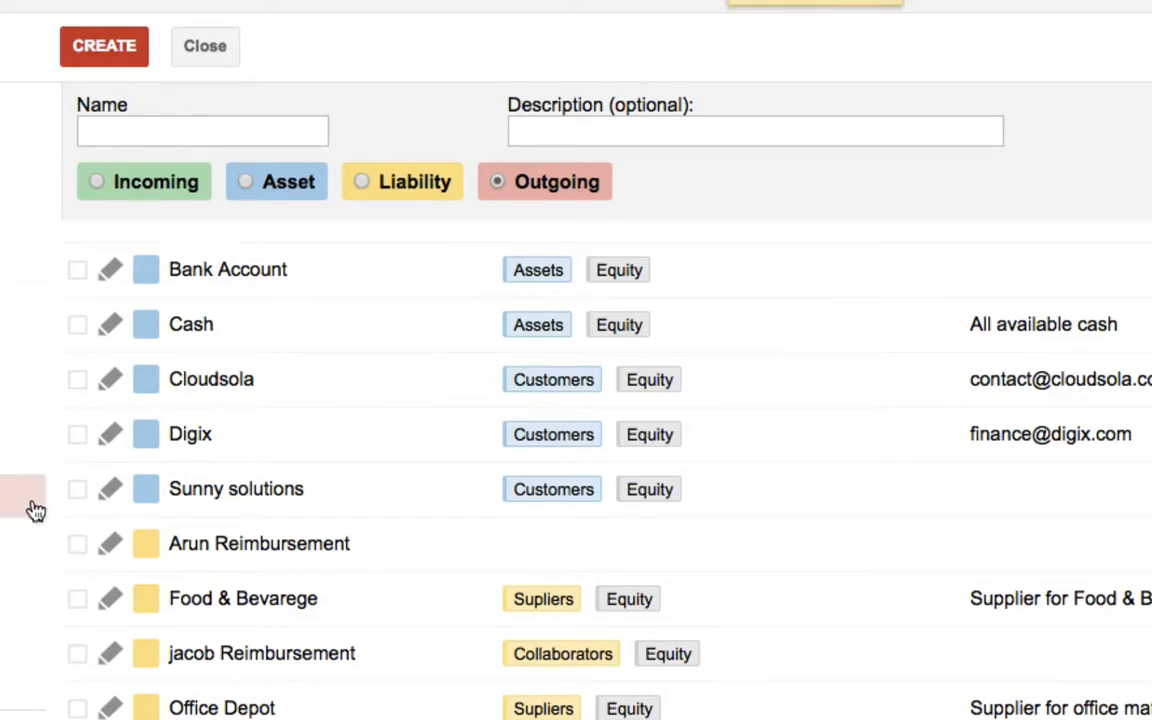
# Assign the new collaborator's Reimbursement account to the Collaborators and Equity groups
pyautogui.click(75, 547)
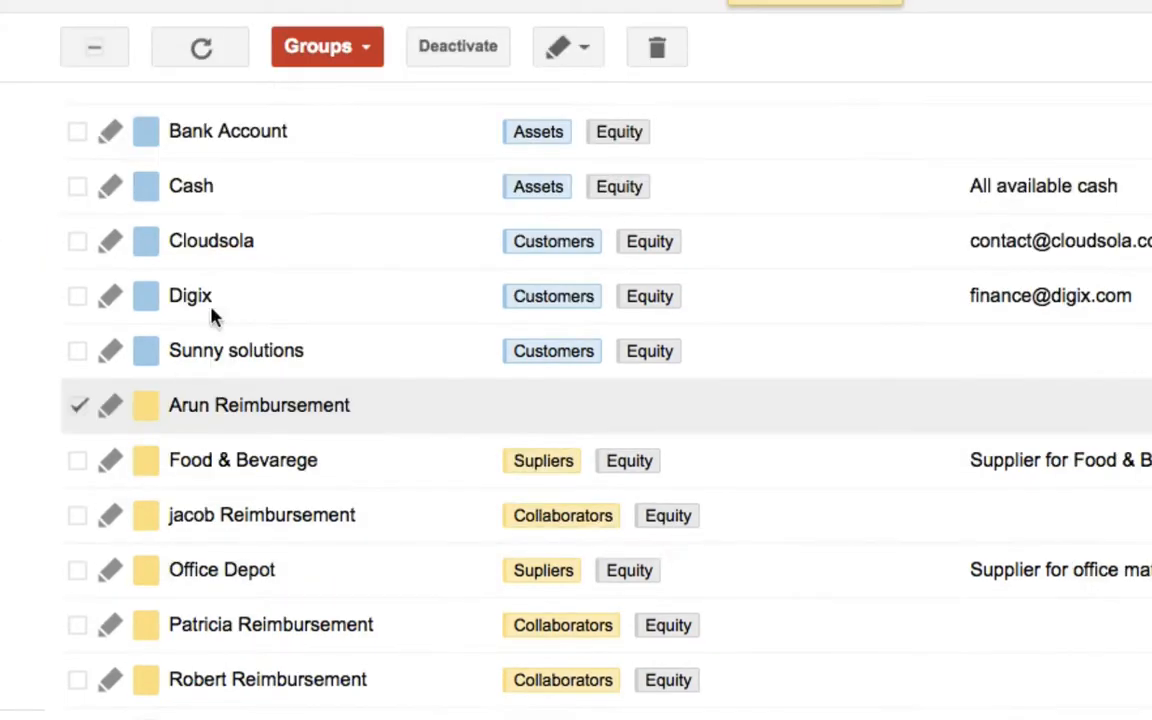
pyautogui.click(365, 56)
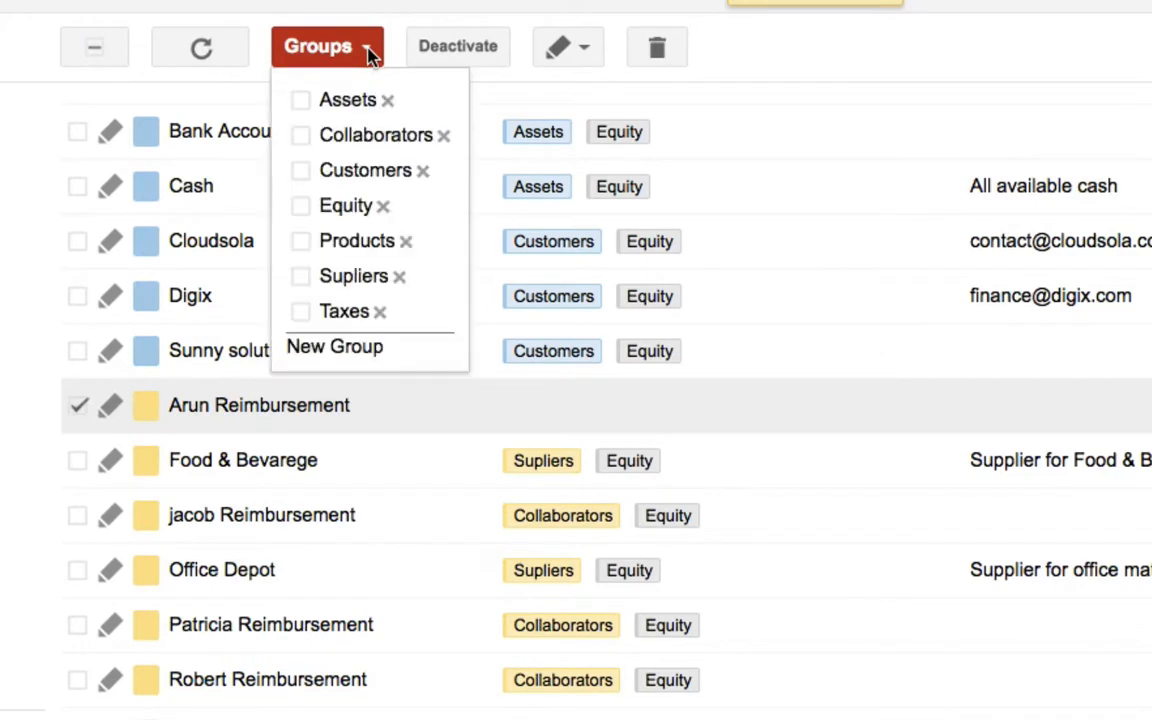
pyautogui.click(301, 136)
pyautogui.click(303, 210)
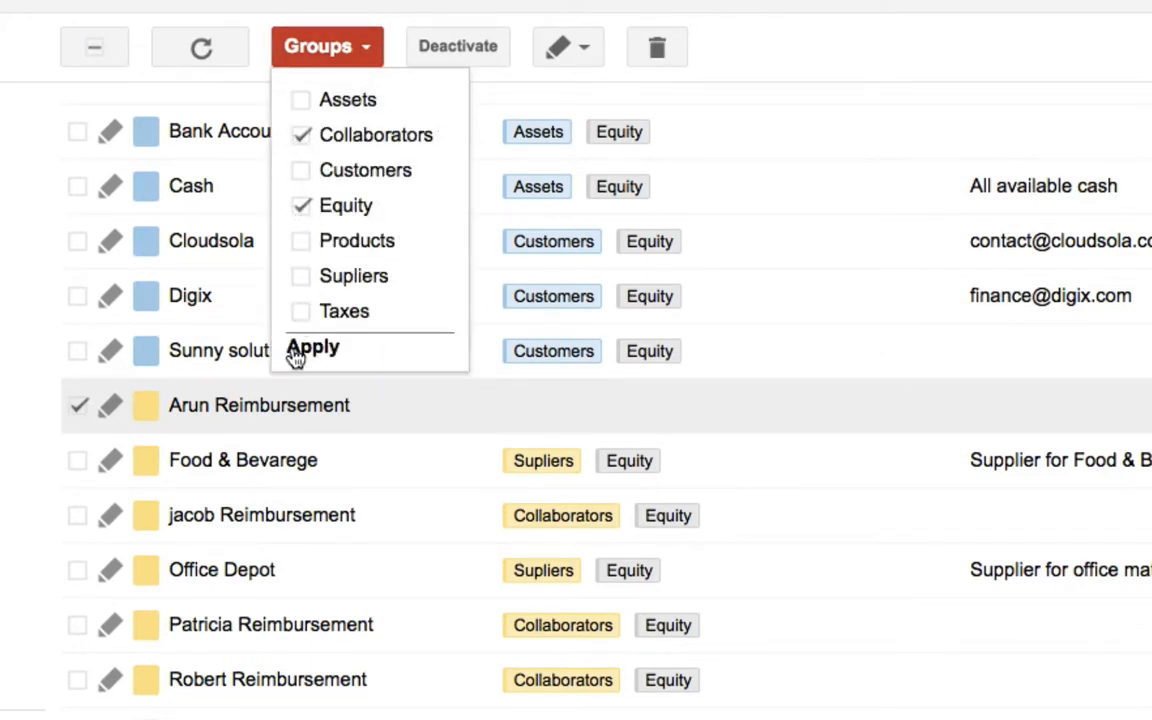
pyautogui.click(300, 350)
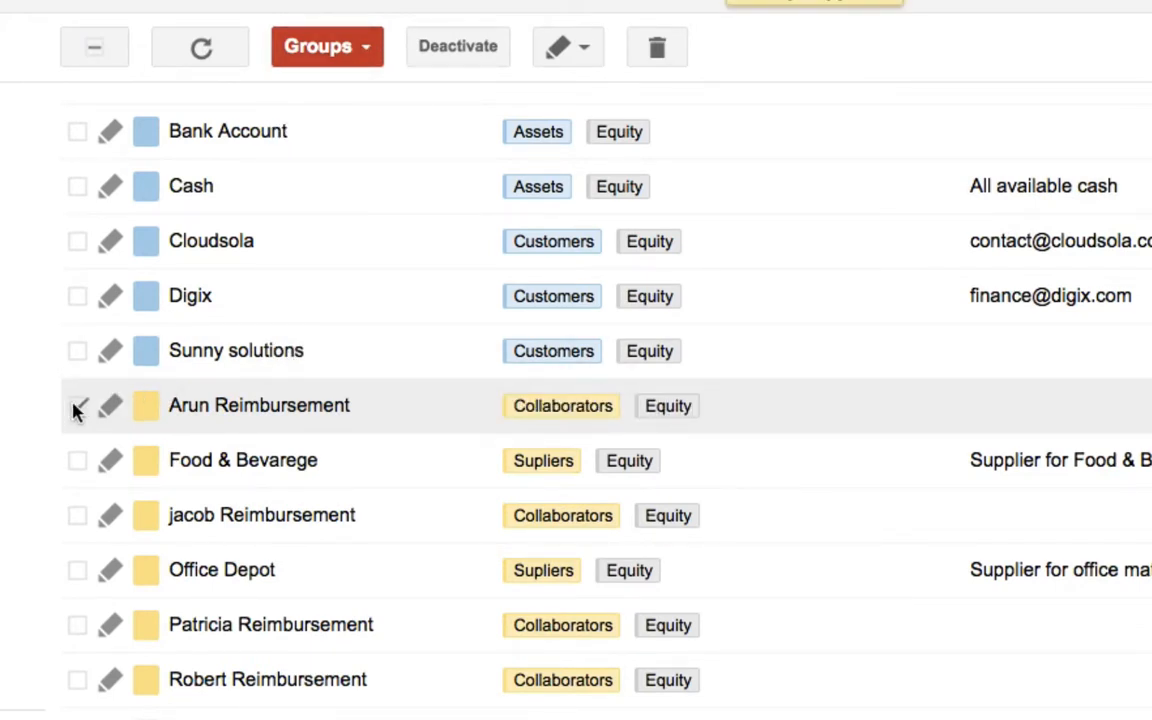
pyautogui.click(77, 406)
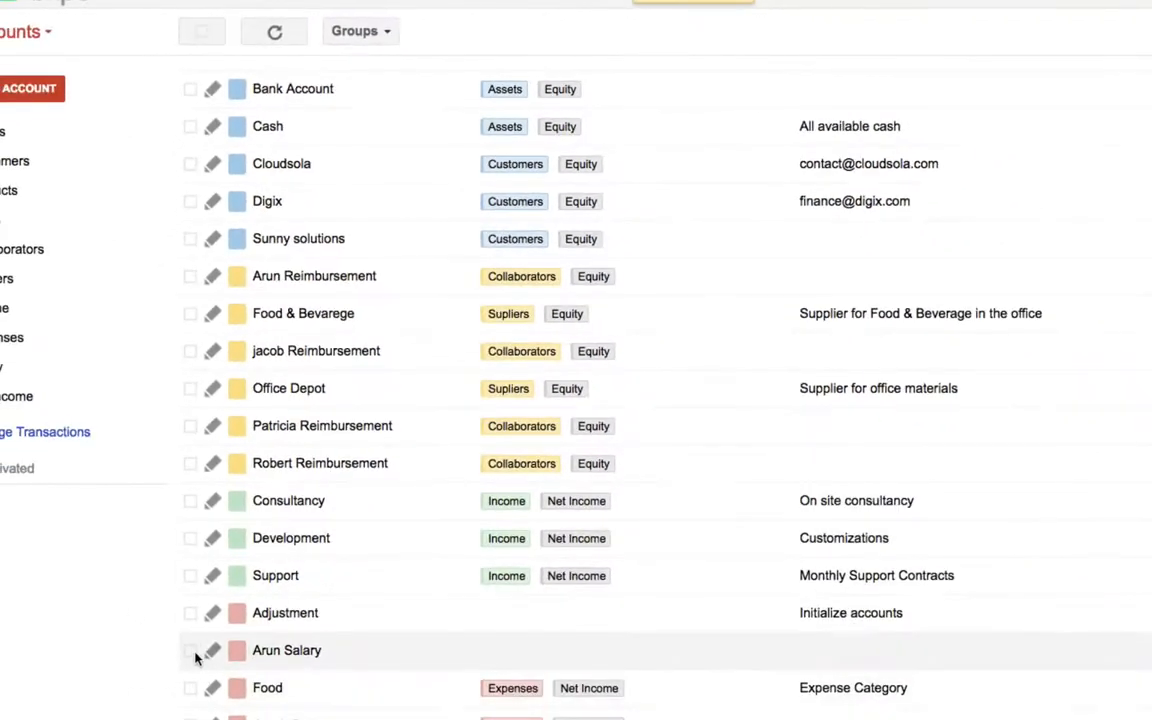
# Assign the new collaborator's Salary account to the Expenses and Net Income groups
pyautogui.click(191, 651)
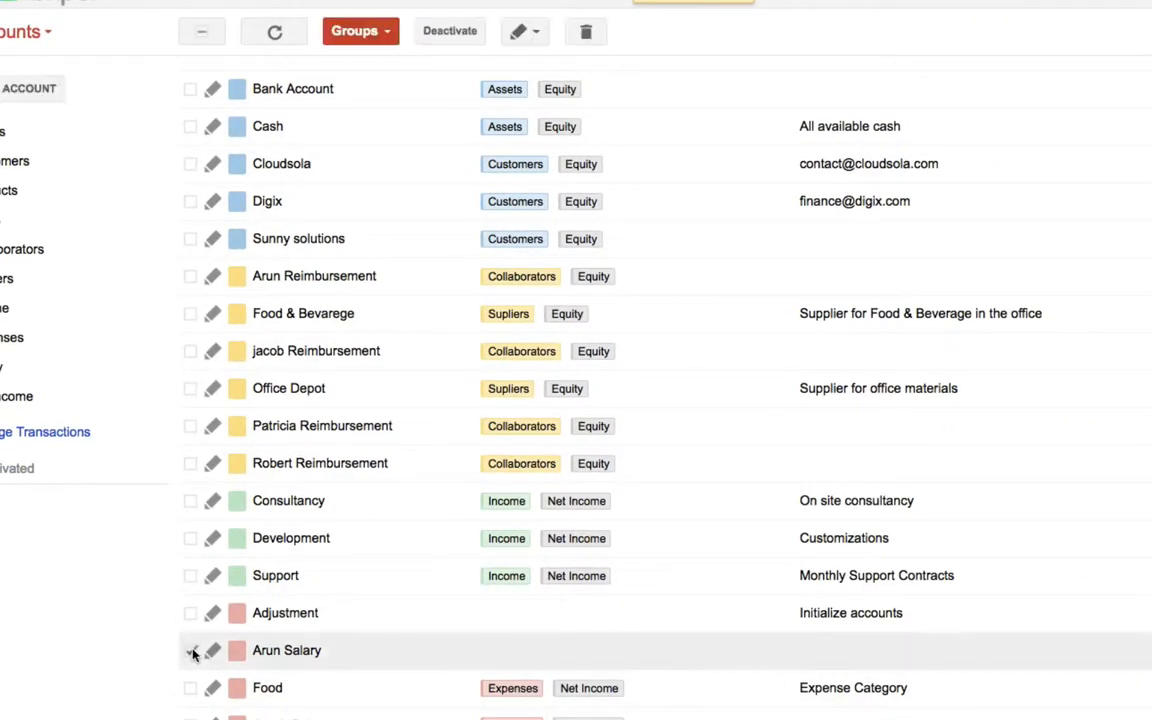
pyautogui.click(378, 40)
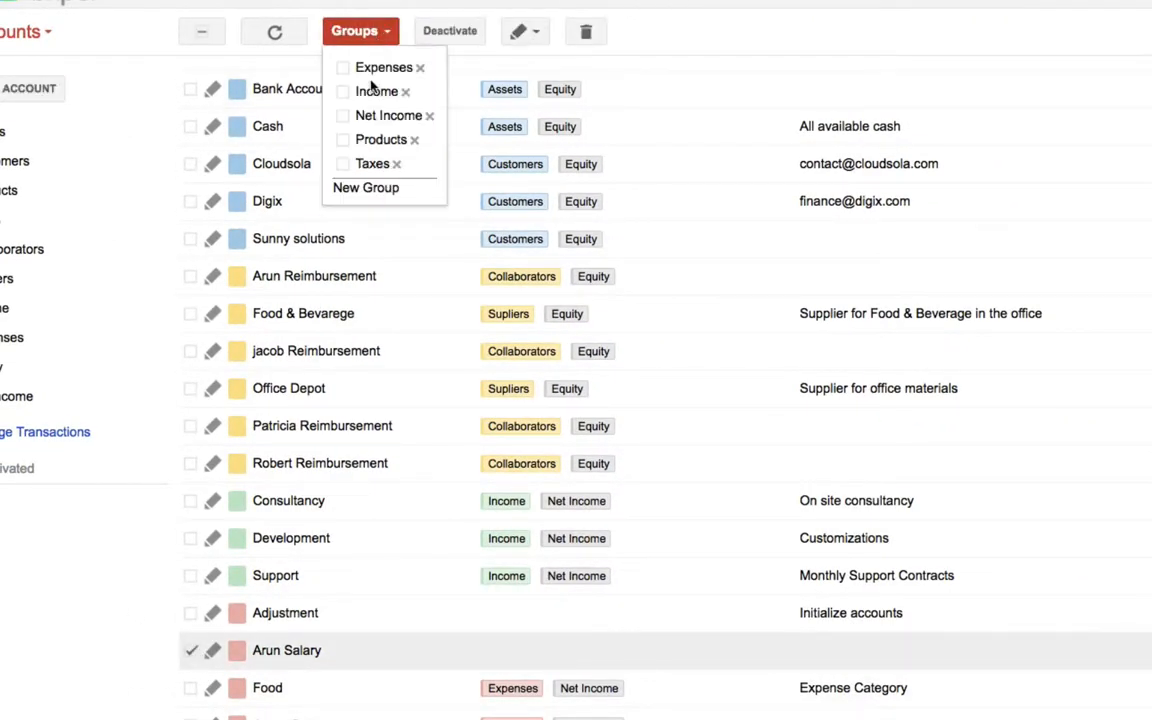
pyautogui.click(343, 68)
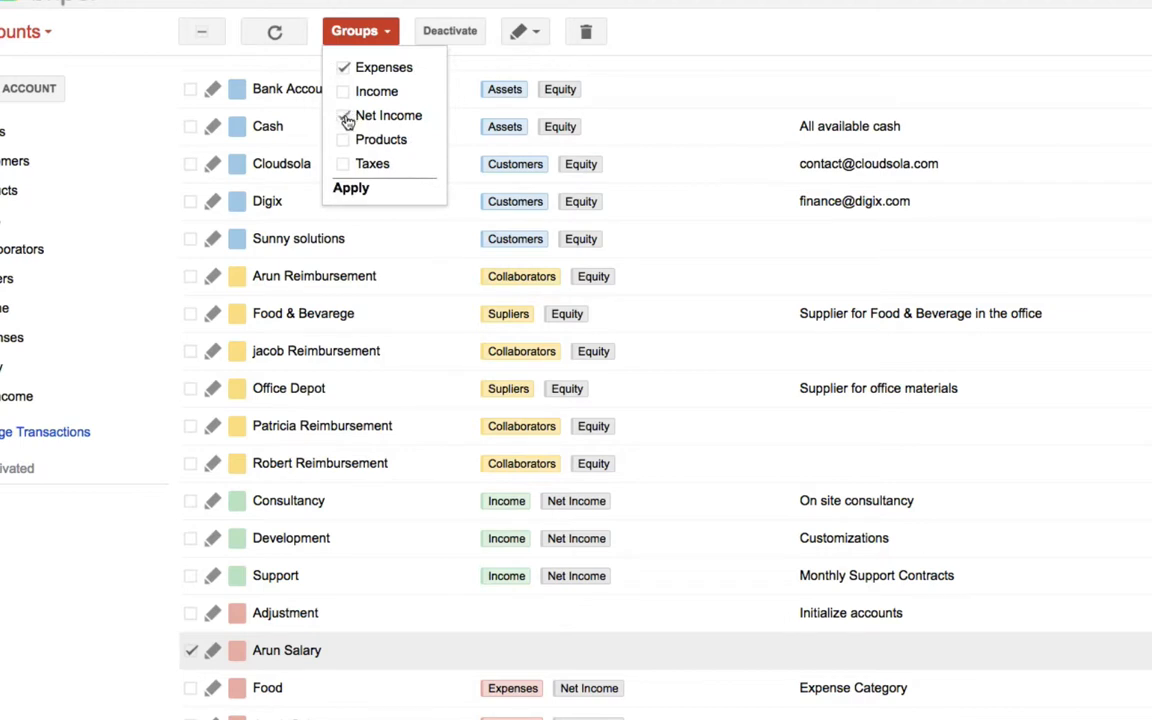
pyautogui.click(344, 117)
pyautogui.click(343, 187)
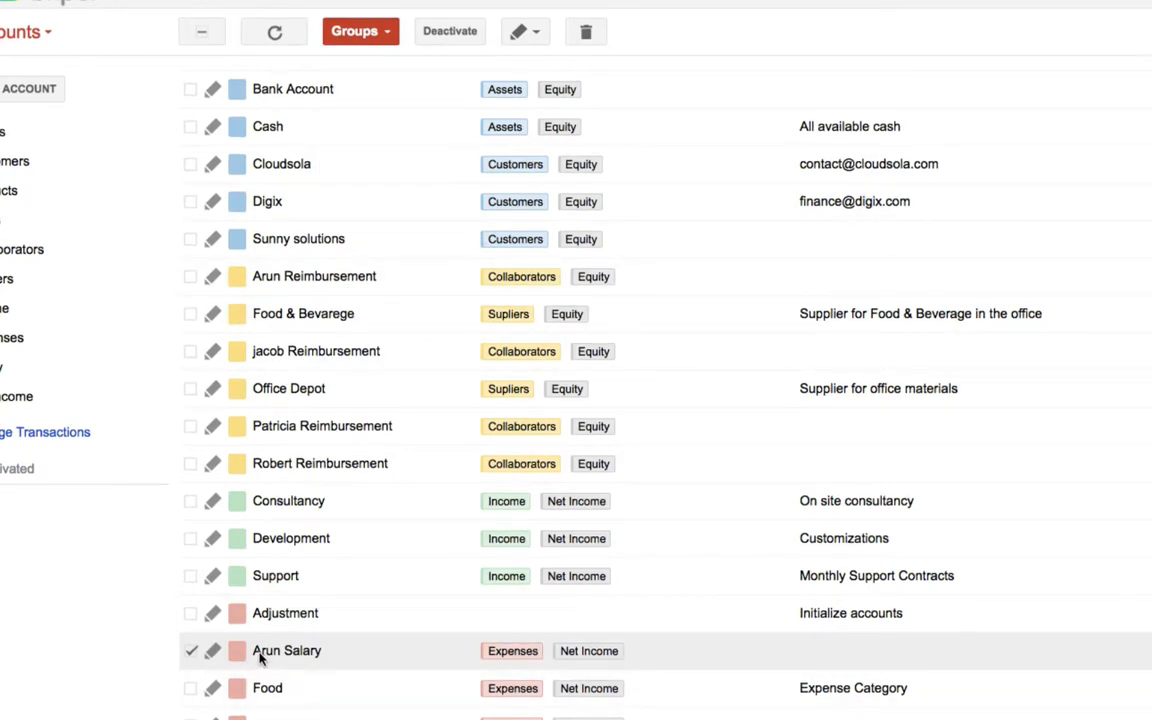
pyautogui.click(188, 653)
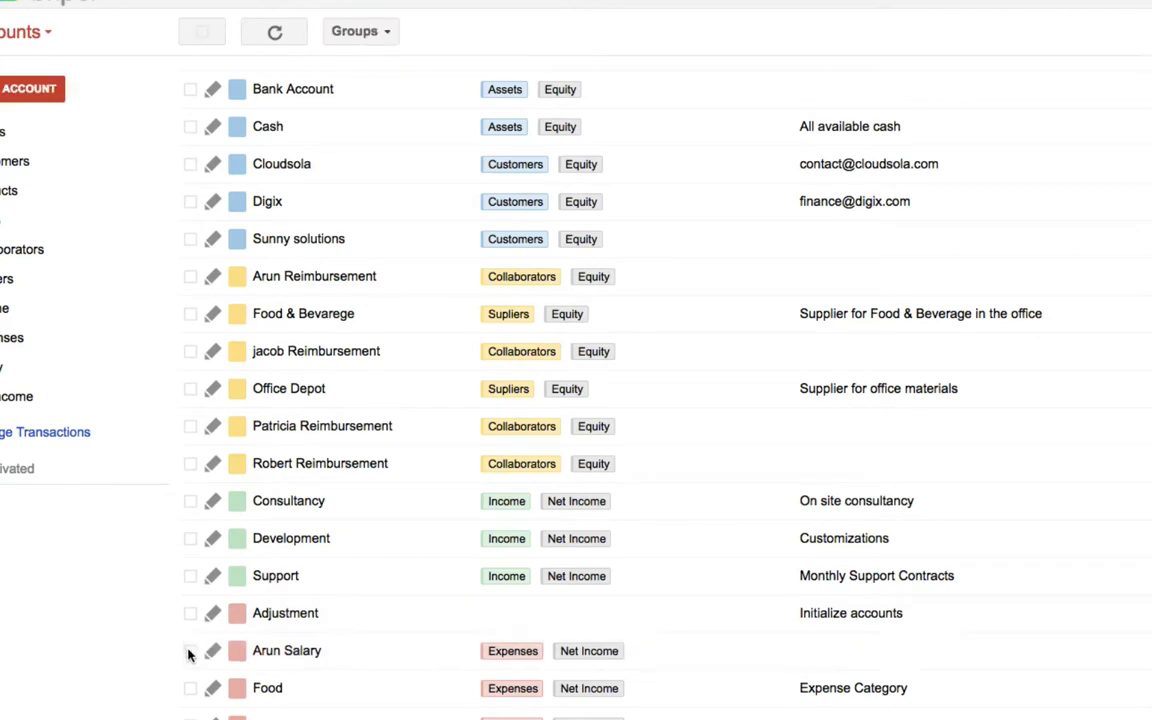
# Create a new account group named Salaries
pyautogui.scroll(-1, 262, 647)
pyautogui.scroll(-5, 270, 640)
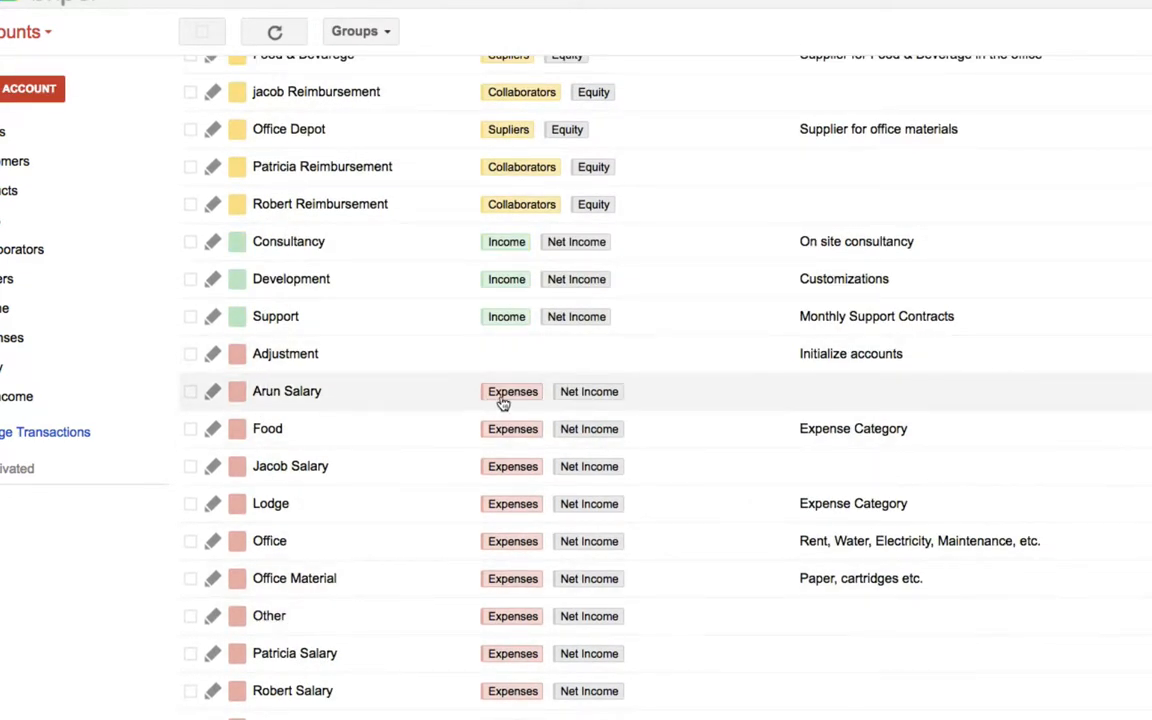
pyautogui.click(388, 32)
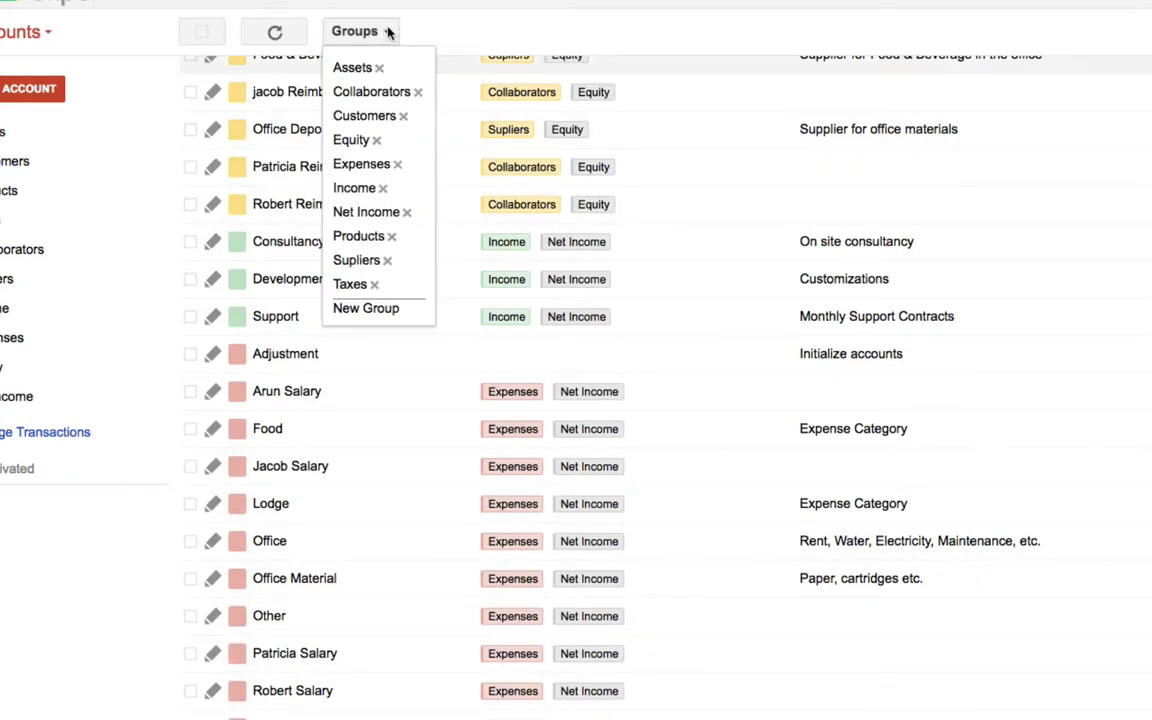
pyautogui.click(366, 308)
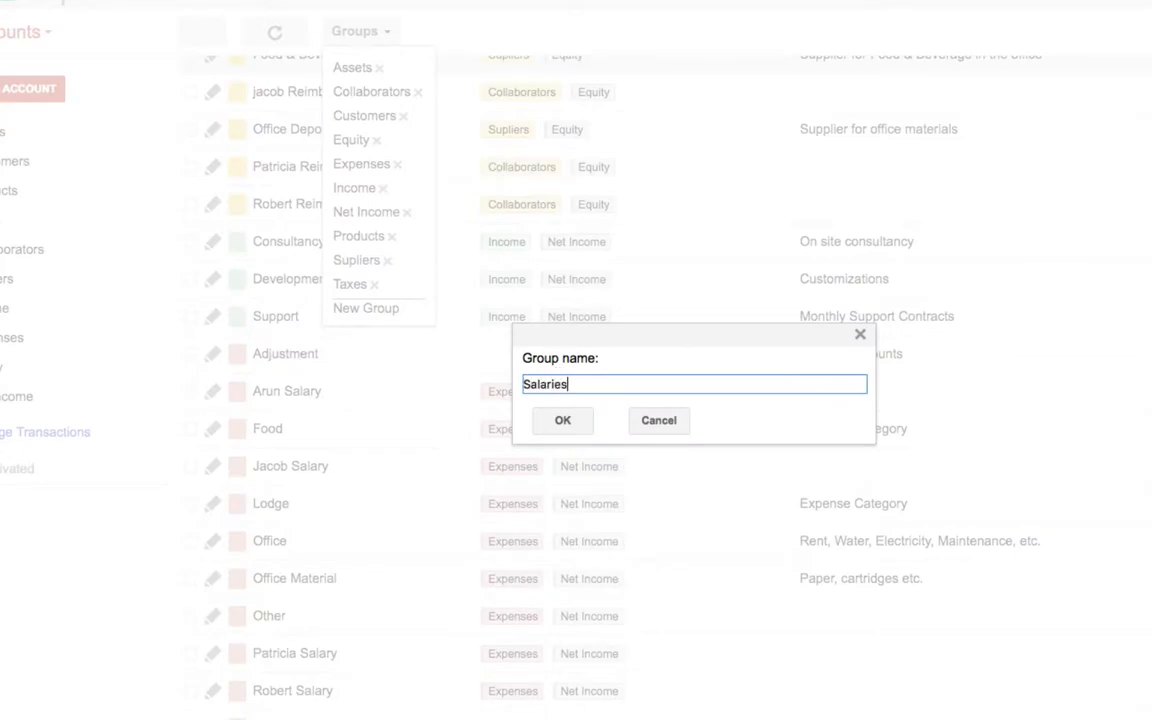
pyautogui.click(562, 421)
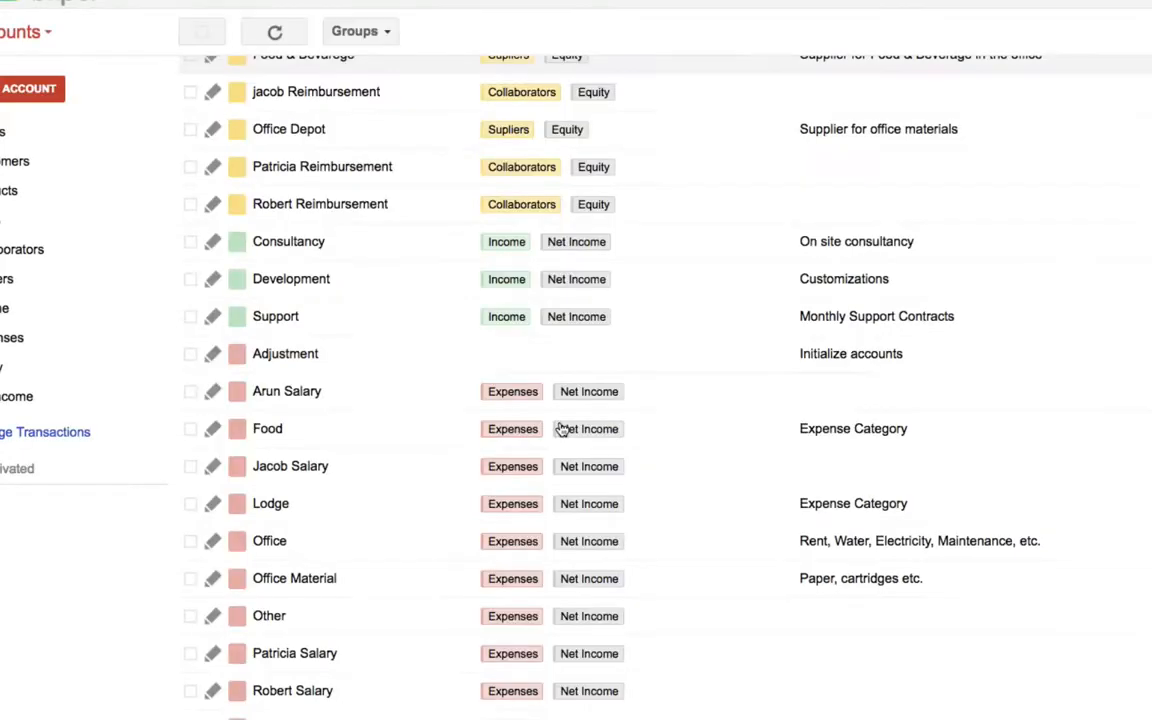
# Move the four collaborators' Salary accounts out of the Expenses group and into the Salaries group, keeping Net Income, and clear the selection
pyautogui.click(190, 392)
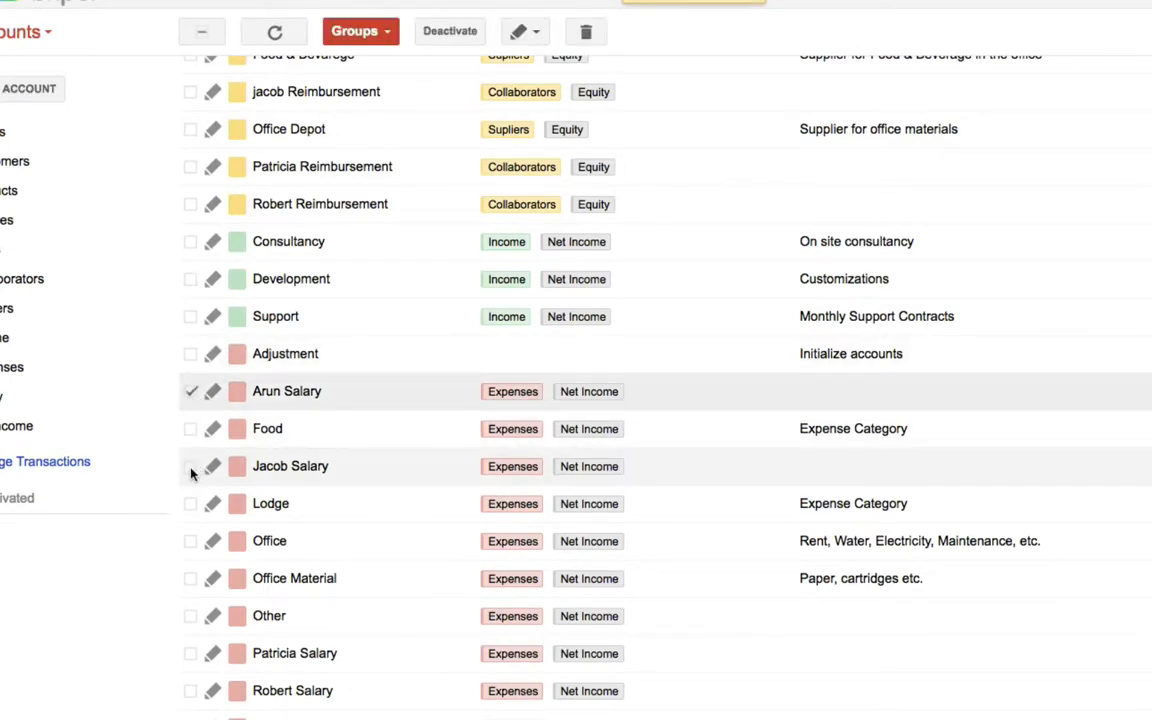
pyautogui.click(191, 467)
pyautogui.click(190, 653)
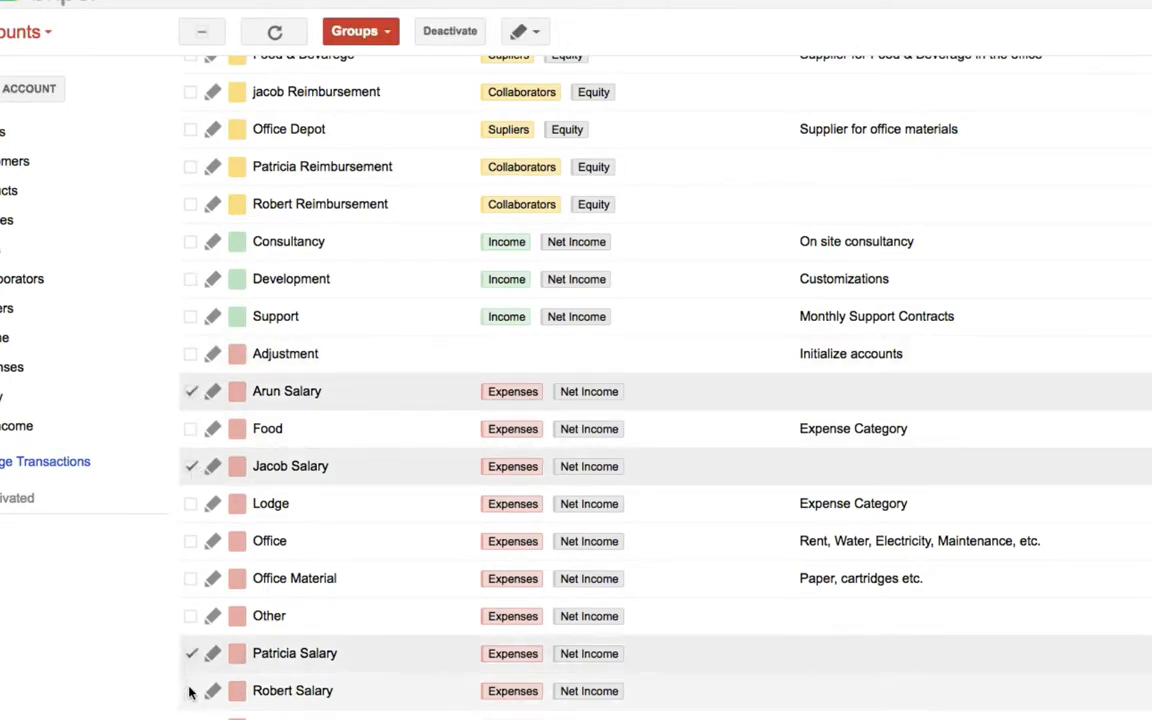
pyautogui.click(345, 32)
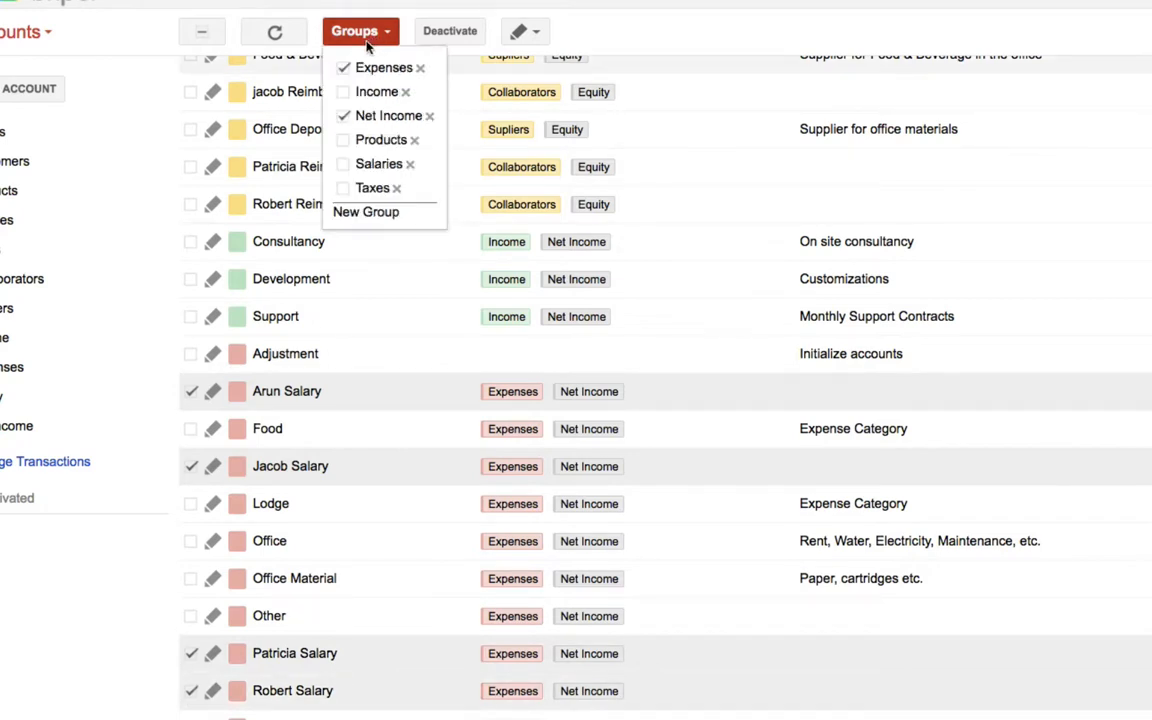
pyautogui.click(344, 70)
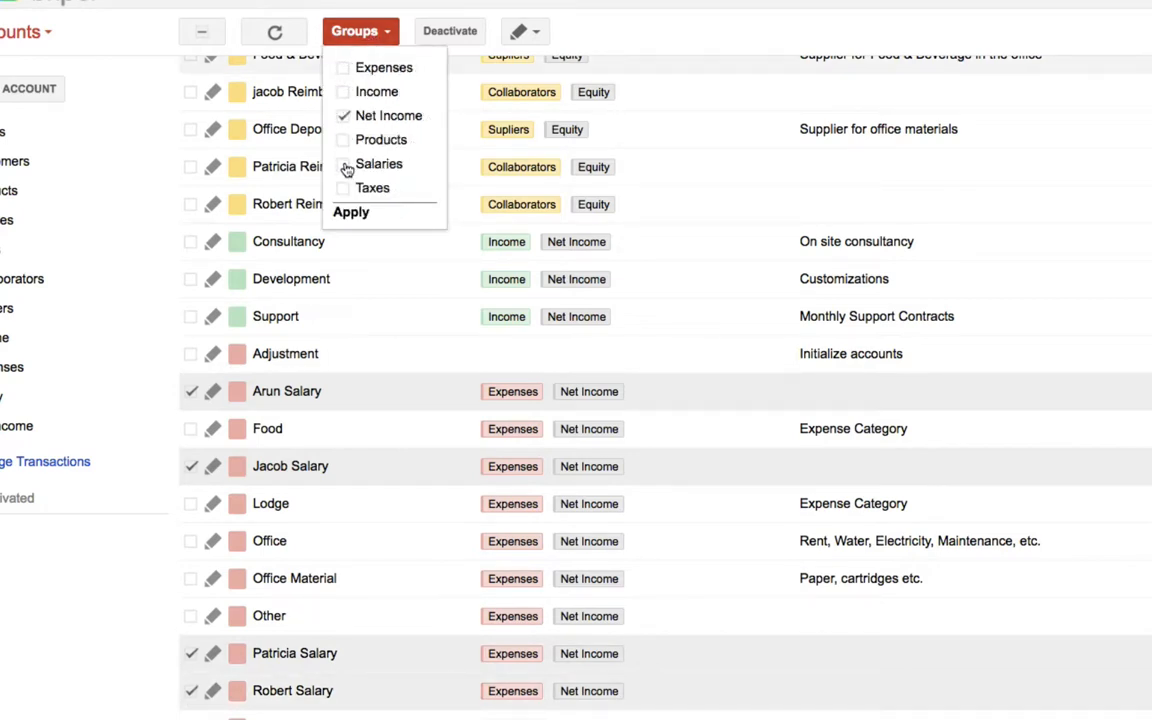
pyautogui.click(345, 165)
pyautogui.click(351, 212)
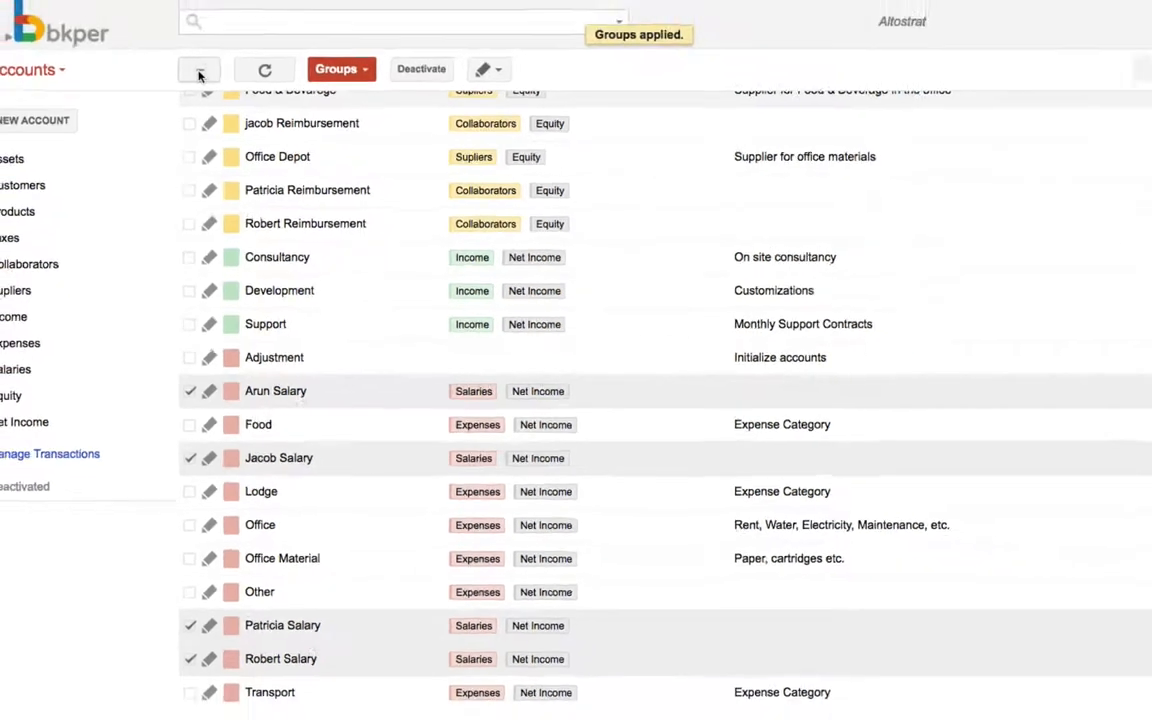
pyautogui.click(200, 35)
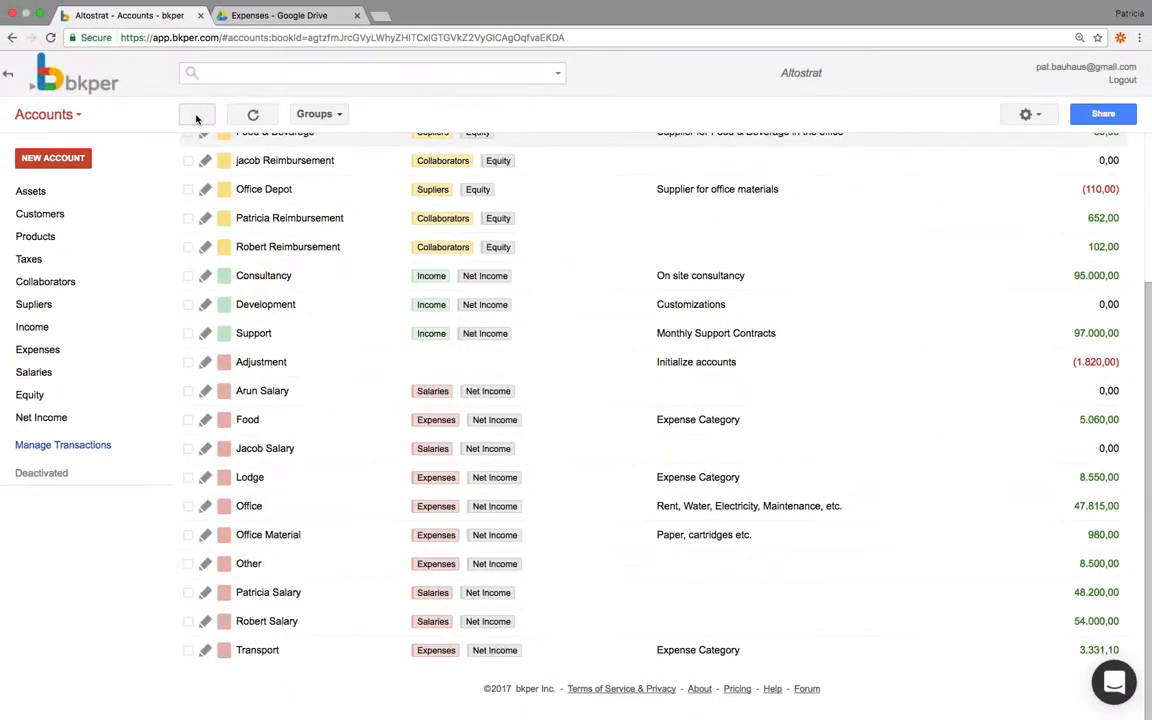
# Share the book with the new collaborator's e-mail address, granting Record Only permission, and save the sharing settings
pyautogui.click(1099, 116)
pyautogui.click(424, 466)
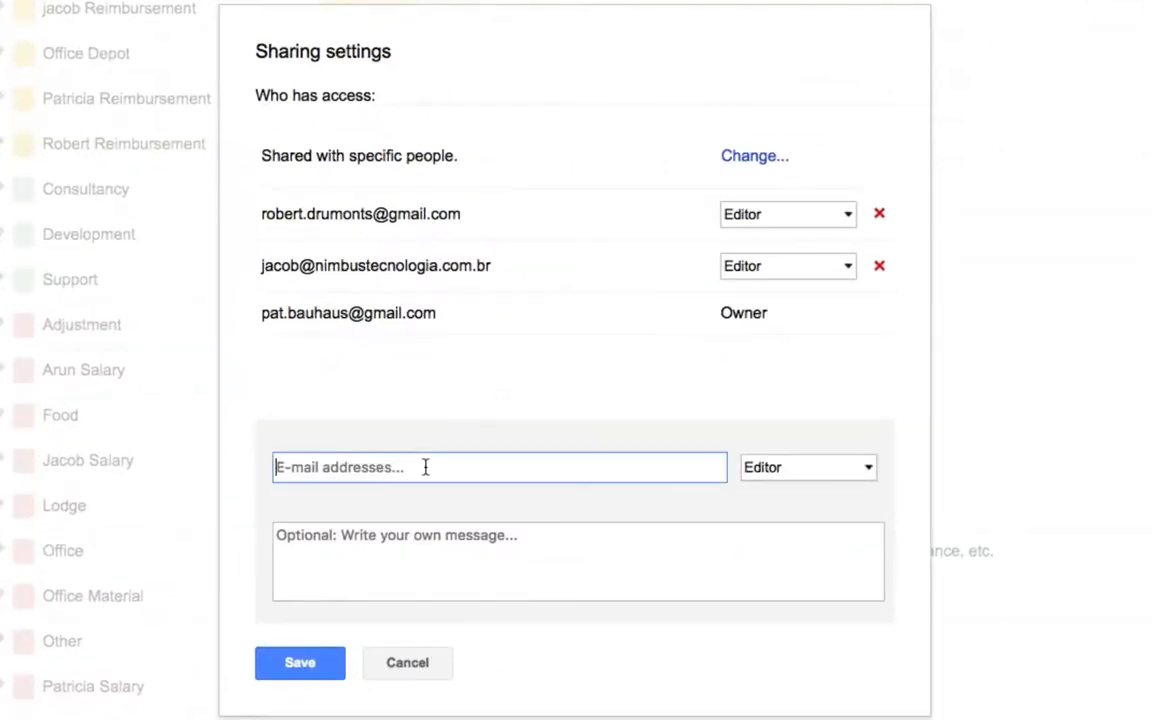
pyautogui.write('ar')
pyautogui.click(427, 495)
pyautogui.click(807, 479)
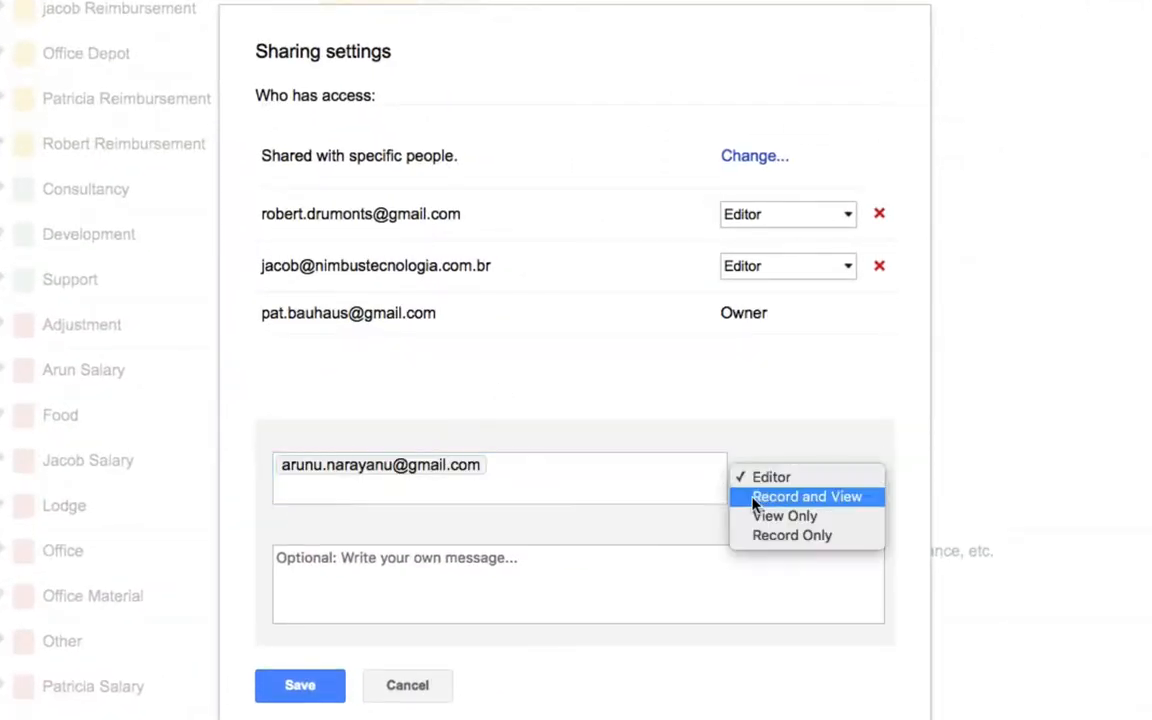
pyautogui.click(805, 535)
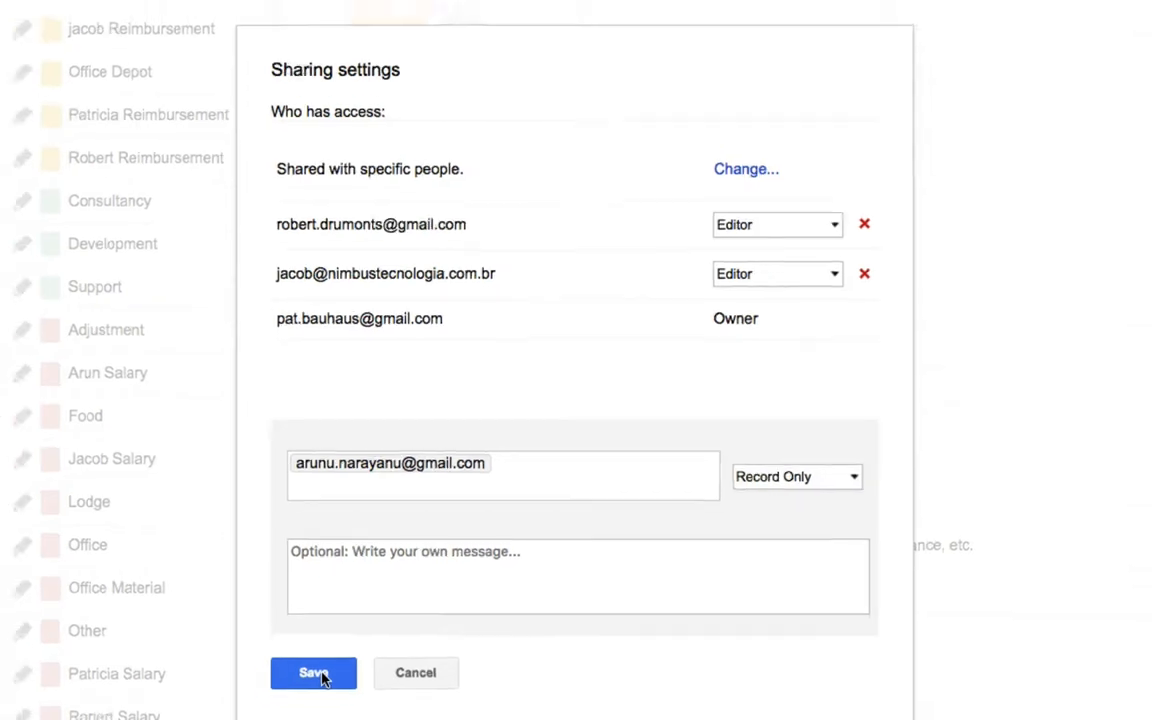
pyautogui.click(305, 684)
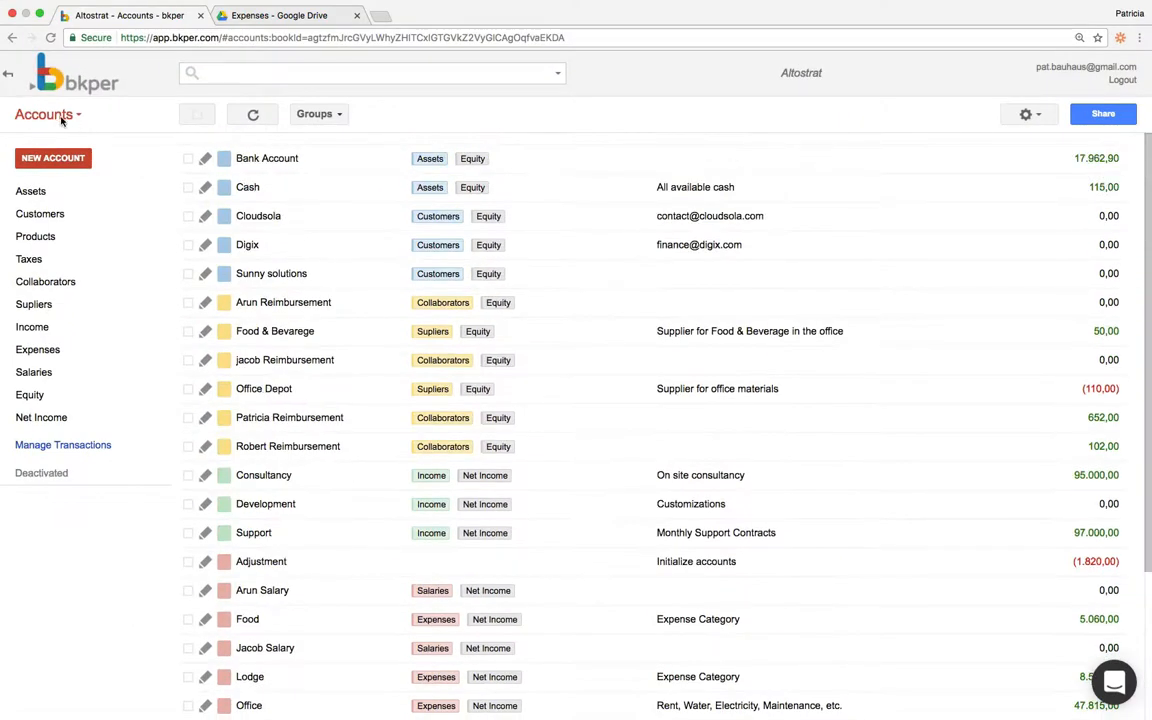
# In Transactions, post the metro draft from the new collaborator's Reimbursement account to Transport with amount 60, and post the other metro draft
pyautogui.click(56, 112)
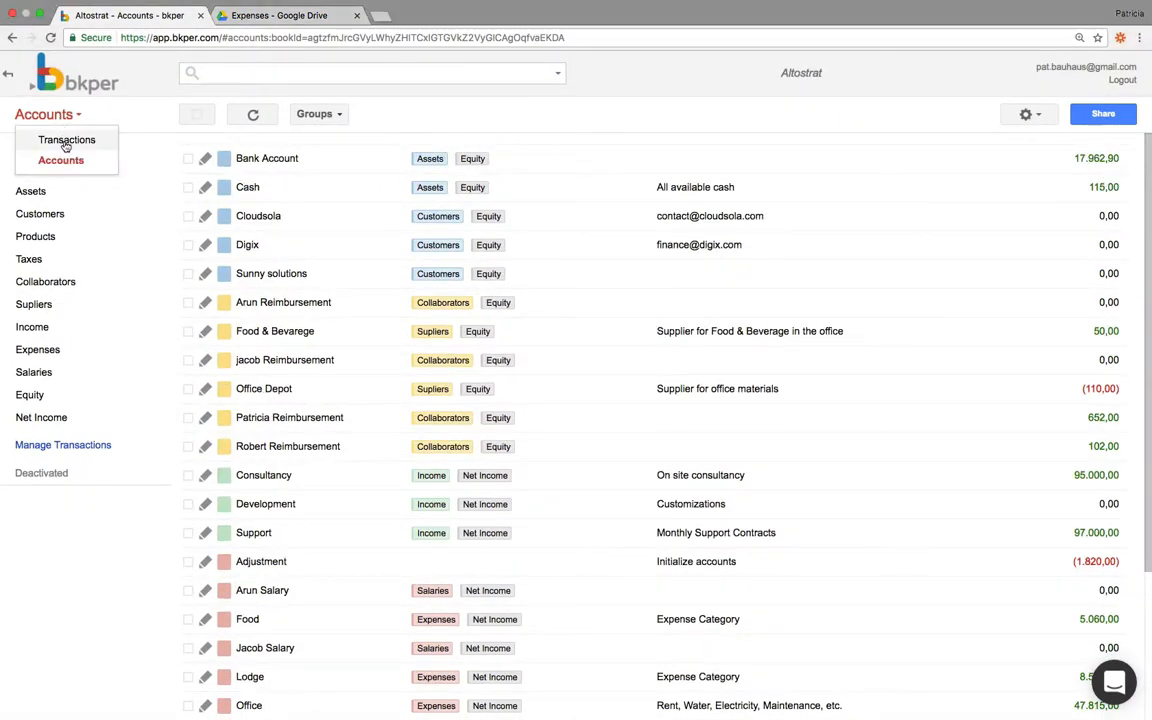
pyautogui.click(66, 141)
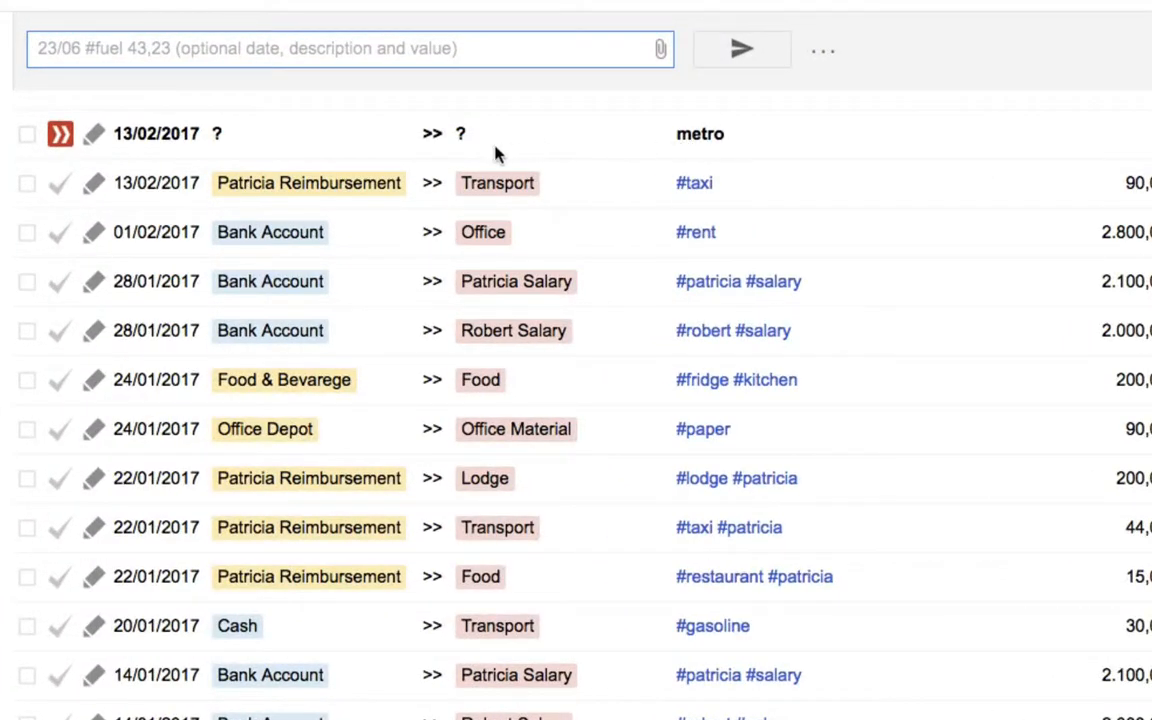
pyautogui.click(93, 136)
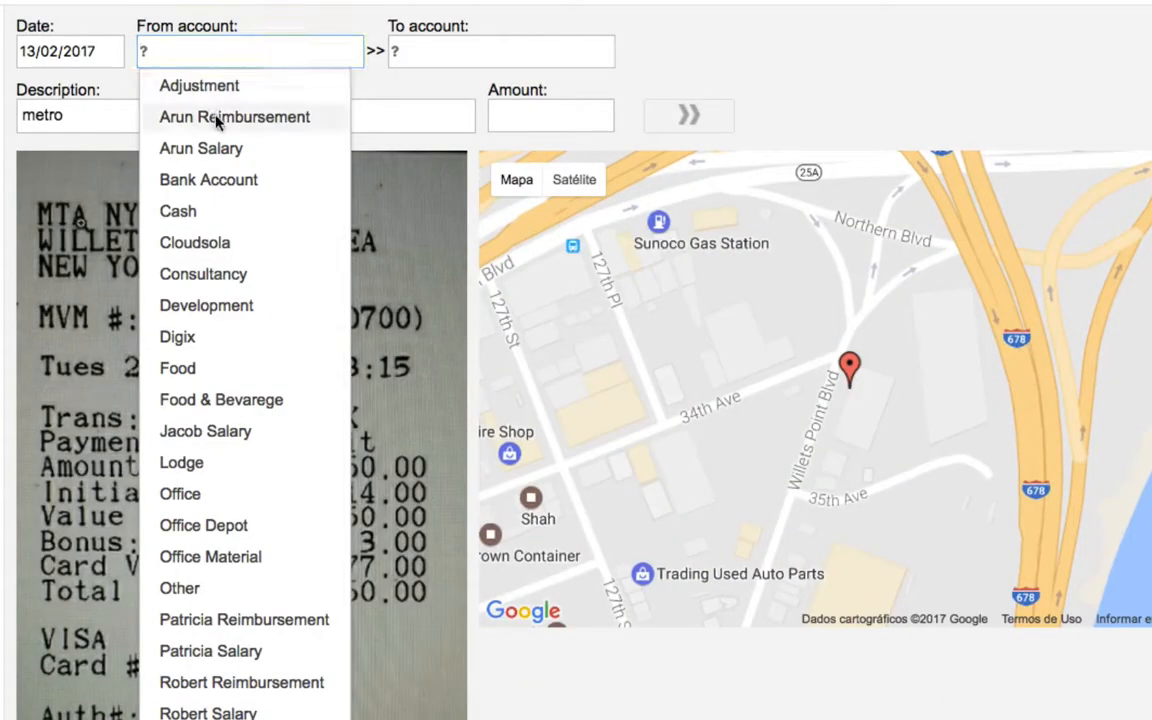
pyautogui.click(213, 115)
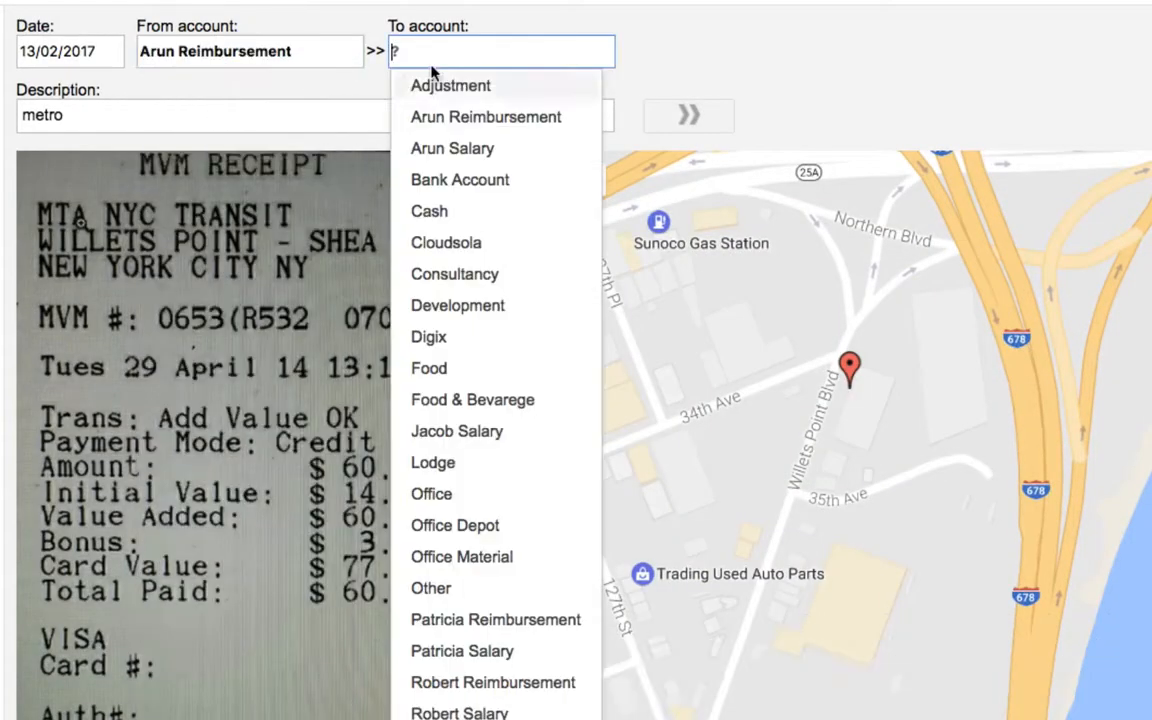
pyautogui.write('tr')
pyautogui.click(418, 85)
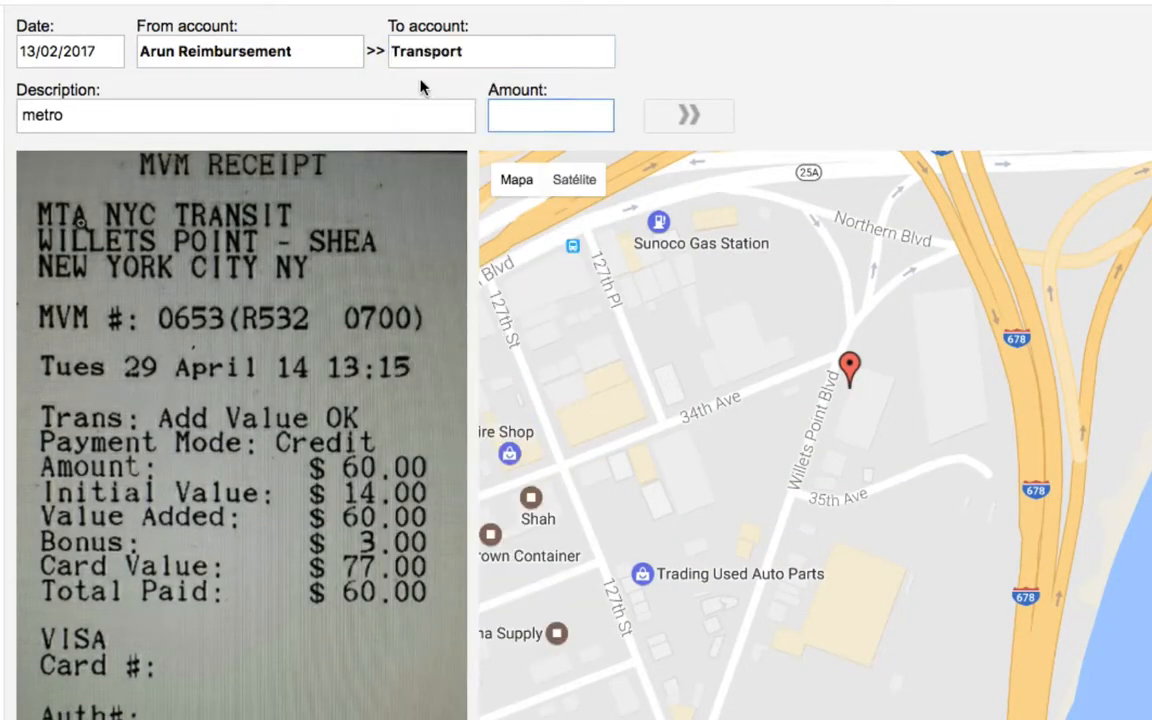
pyautogui.write('60')
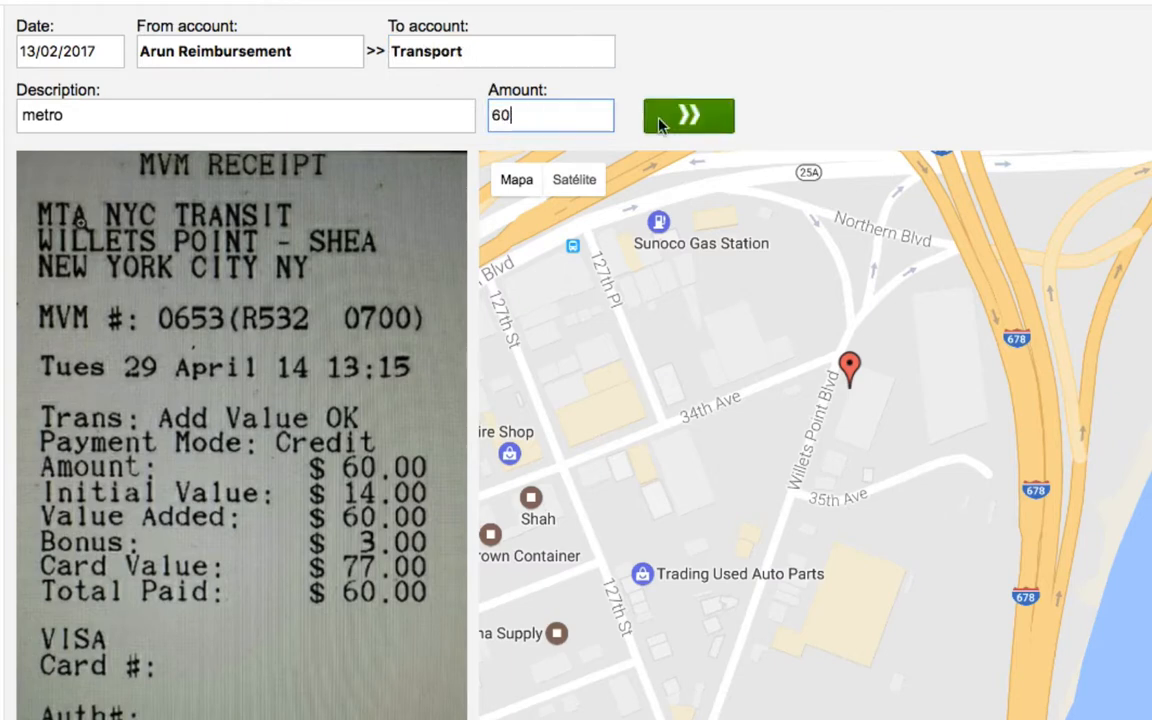
pyautogui.click(659, 122)
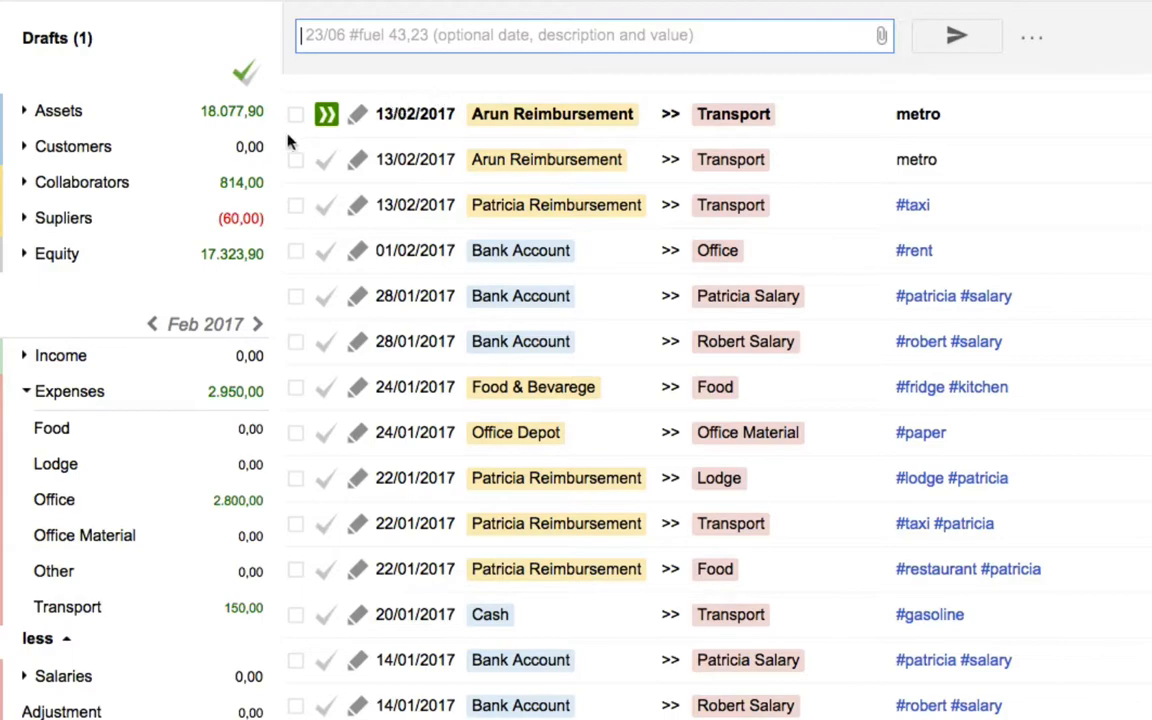
pyautogui.click(327, 117)
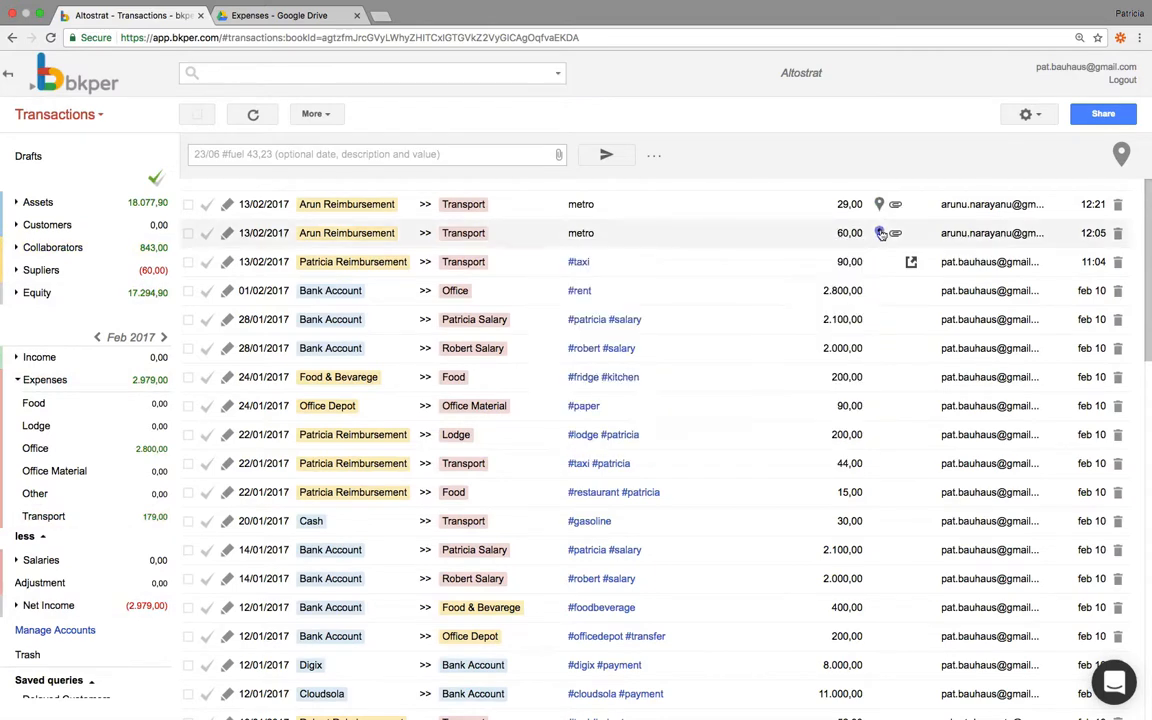
pyautogui.moveTo(881, 233)
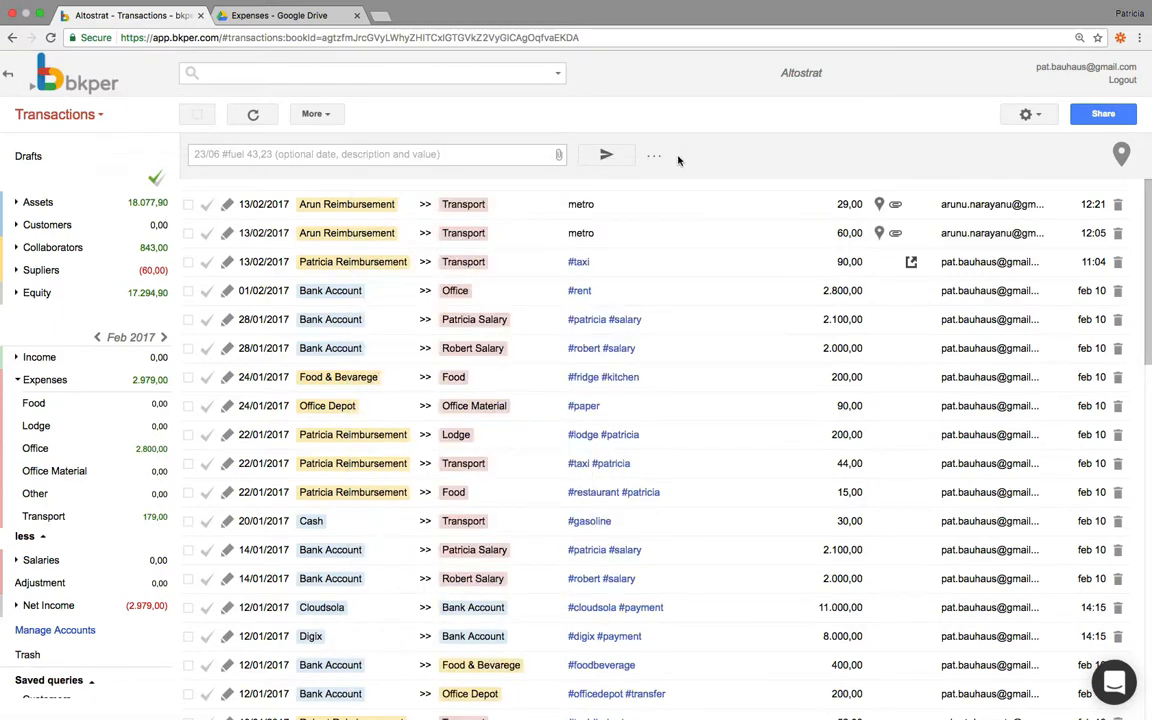
# Chart the Equity group's transactions and break down both the cumulative balance and period balance charts by account
pyautogui.click(38, 292)
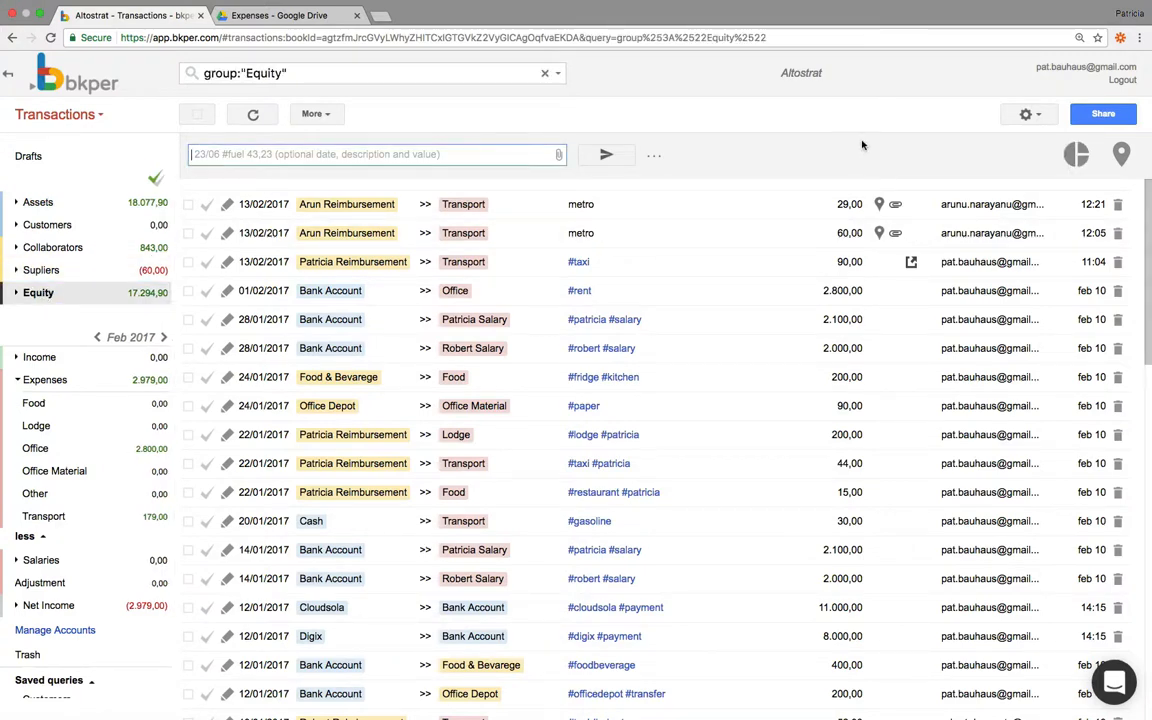
pyautogui.click(1062, 155)
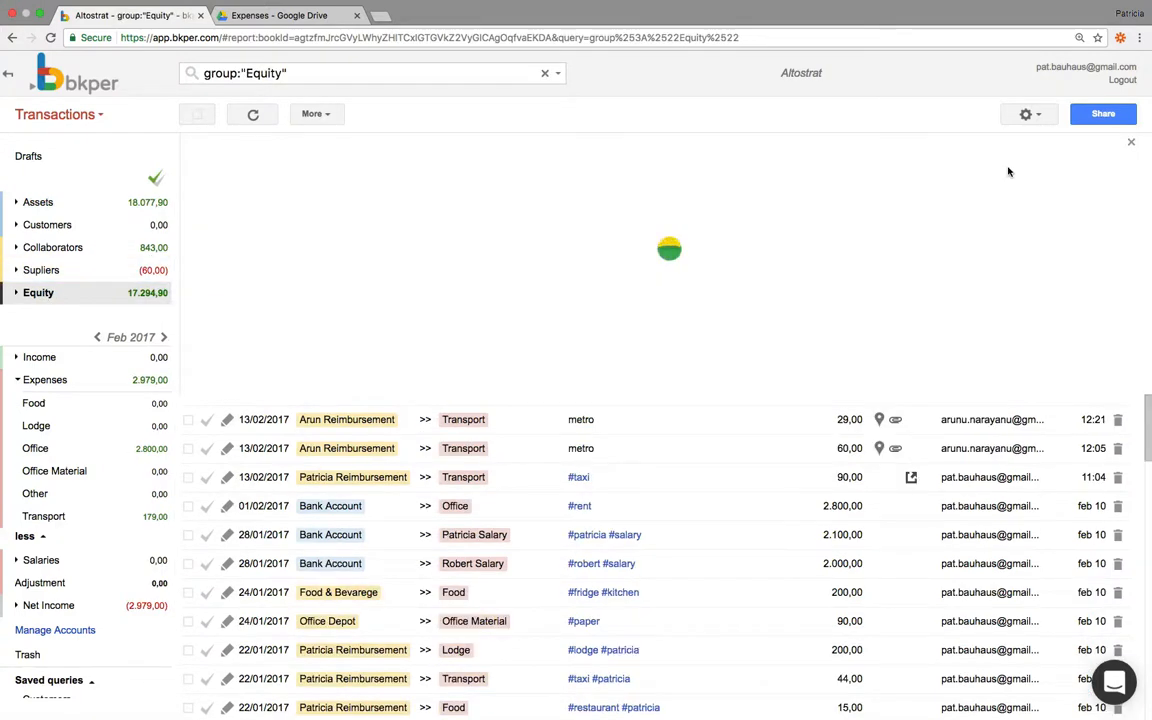
pyautogui.moveTo(387, 233)
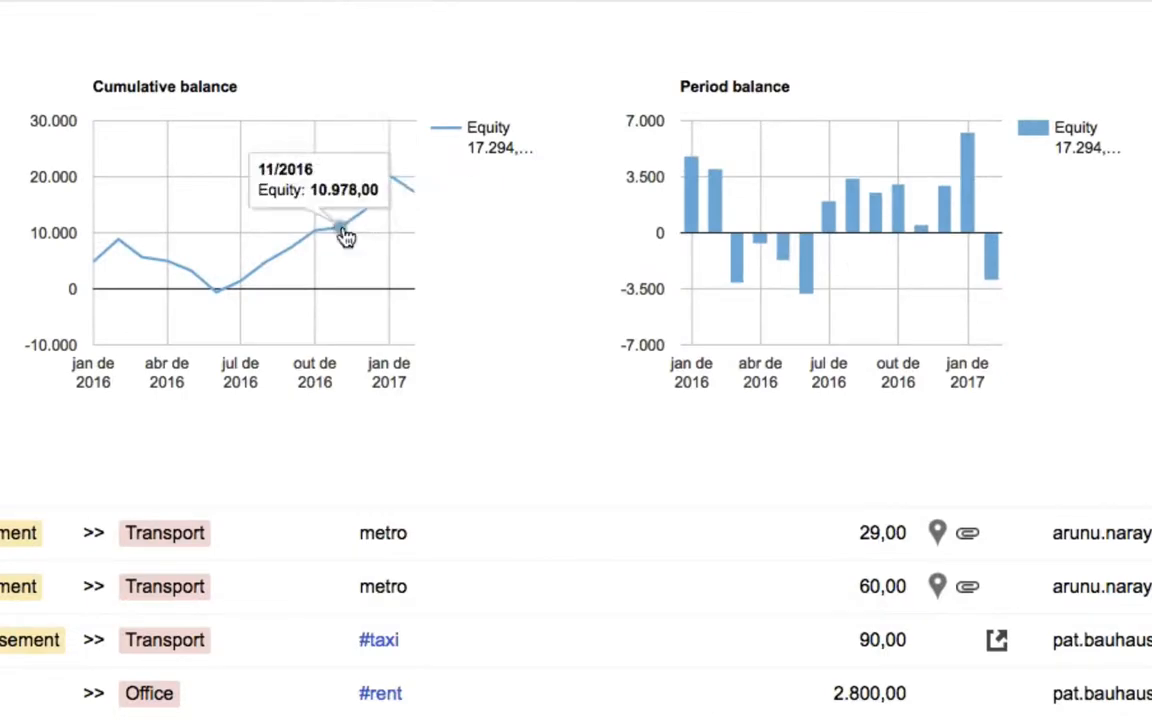
pyautogui.click(345, 235)
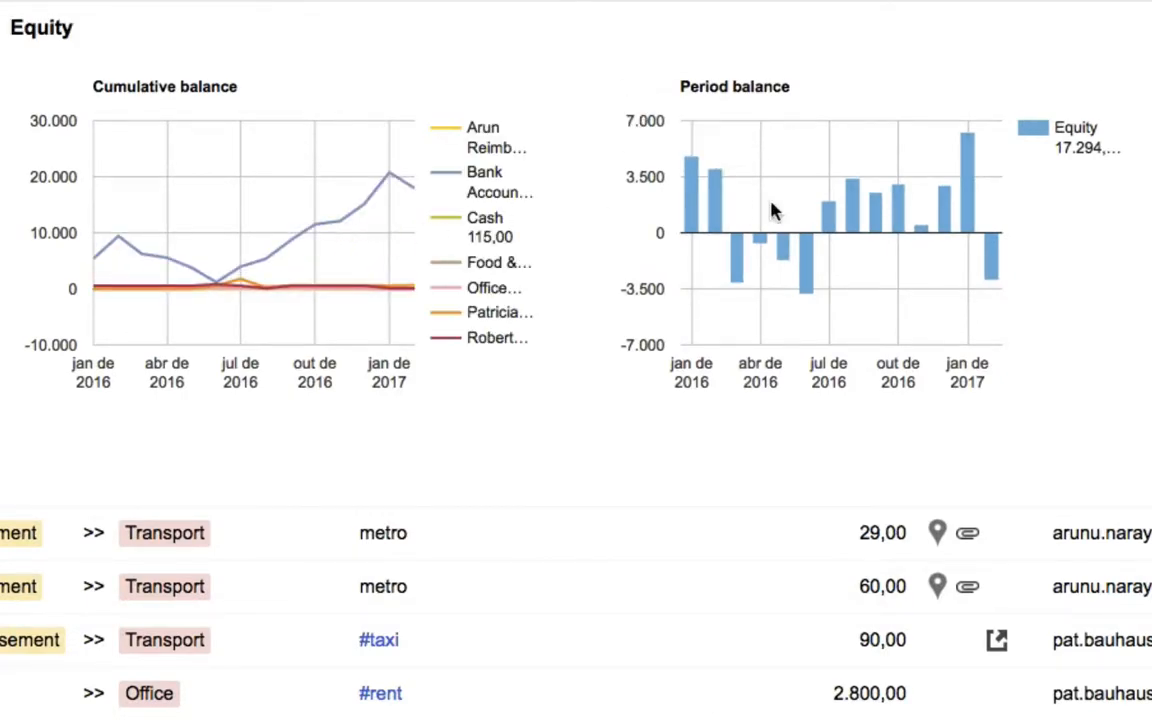
pyautogui.click(720, 208)
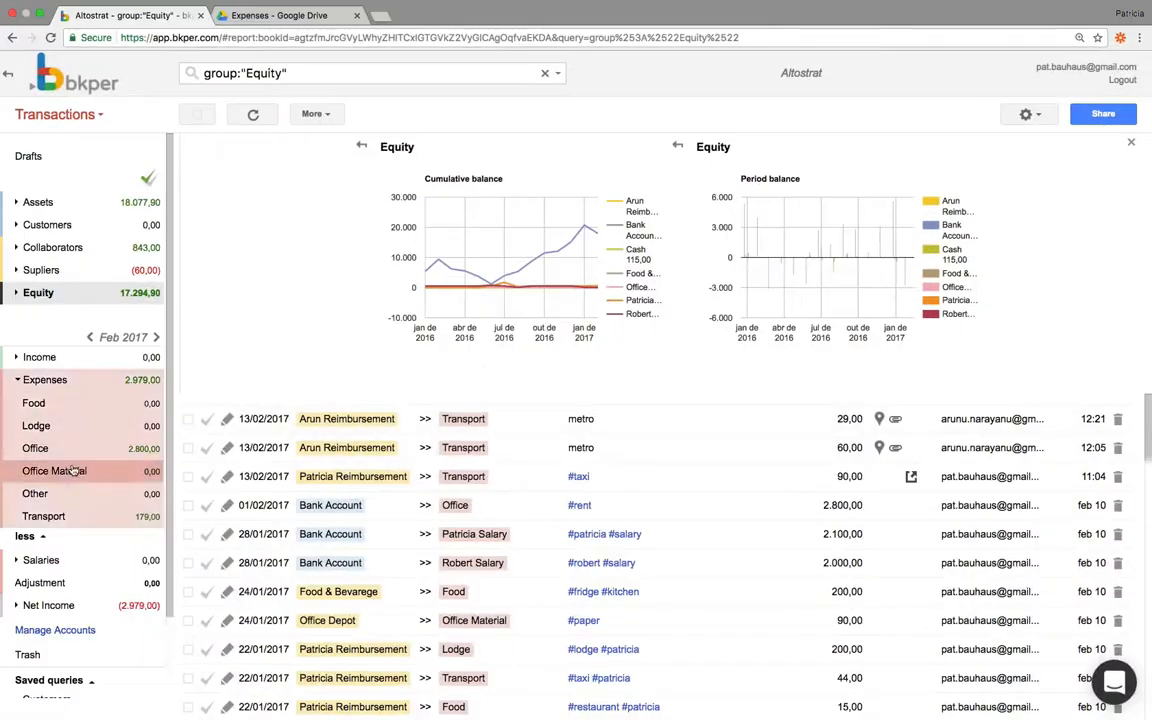
# Review the charts of the saved queries Equity 12 months, Net Profit, Slackers and Customers
pyautogui.scroll(-3, 50, 440)
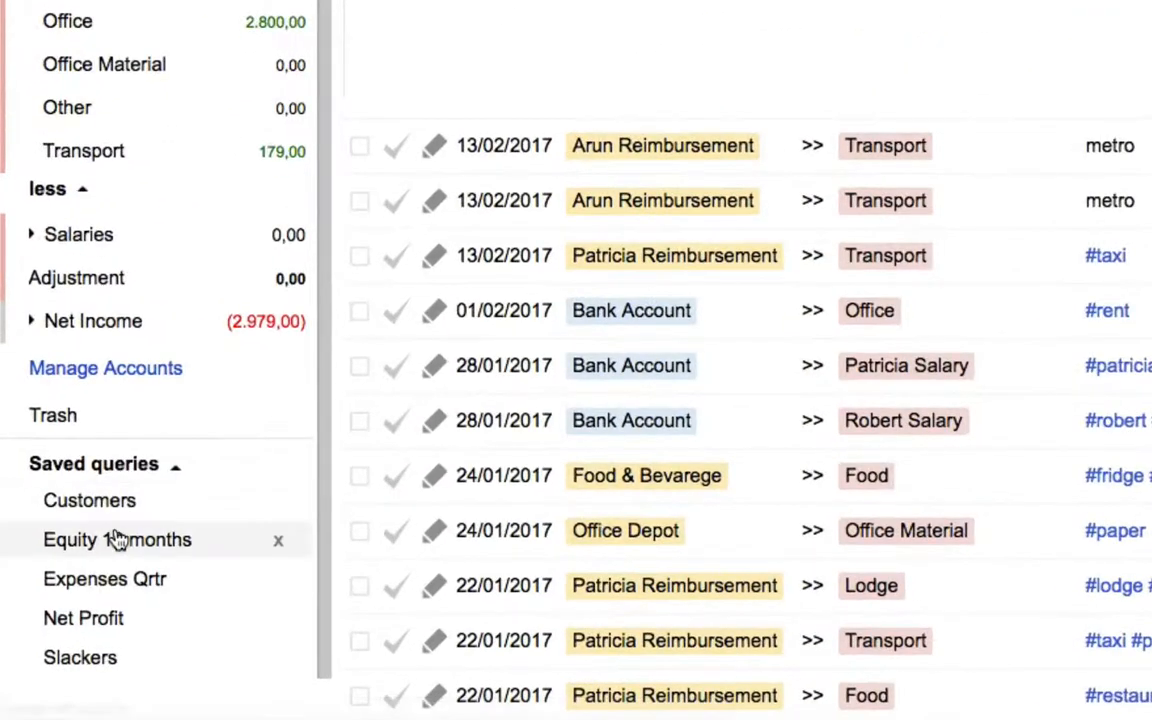
pyautogui.click(118, 540)
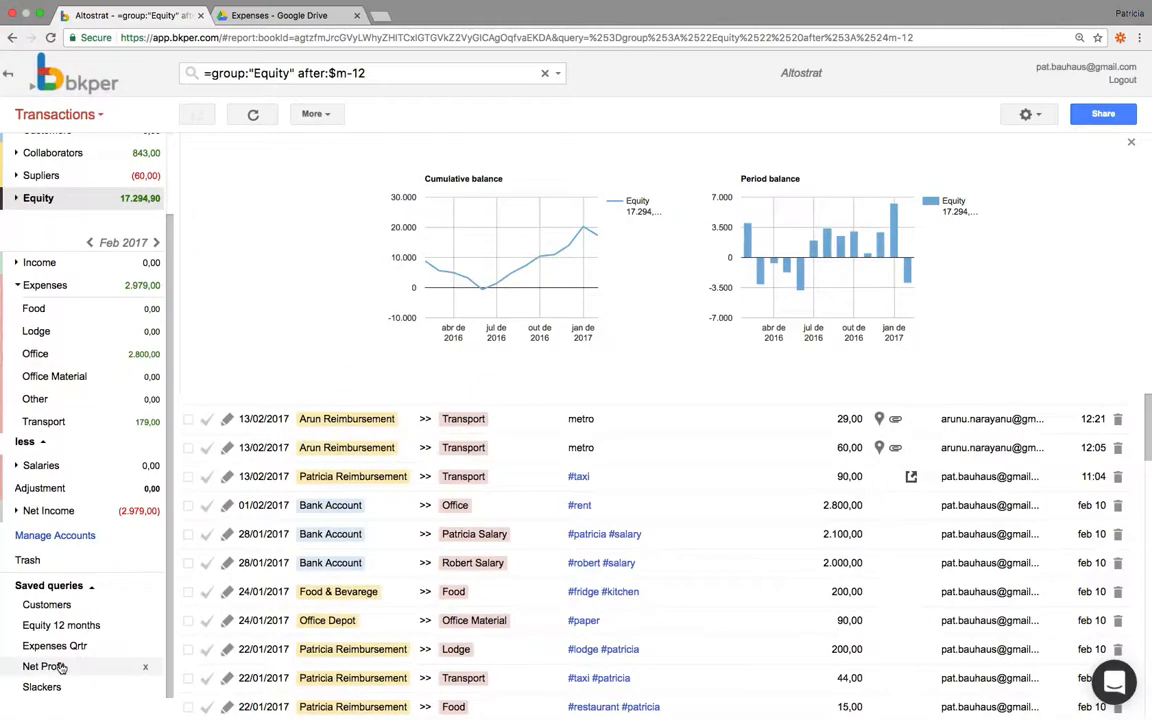
pyautogui.click(61, 668)
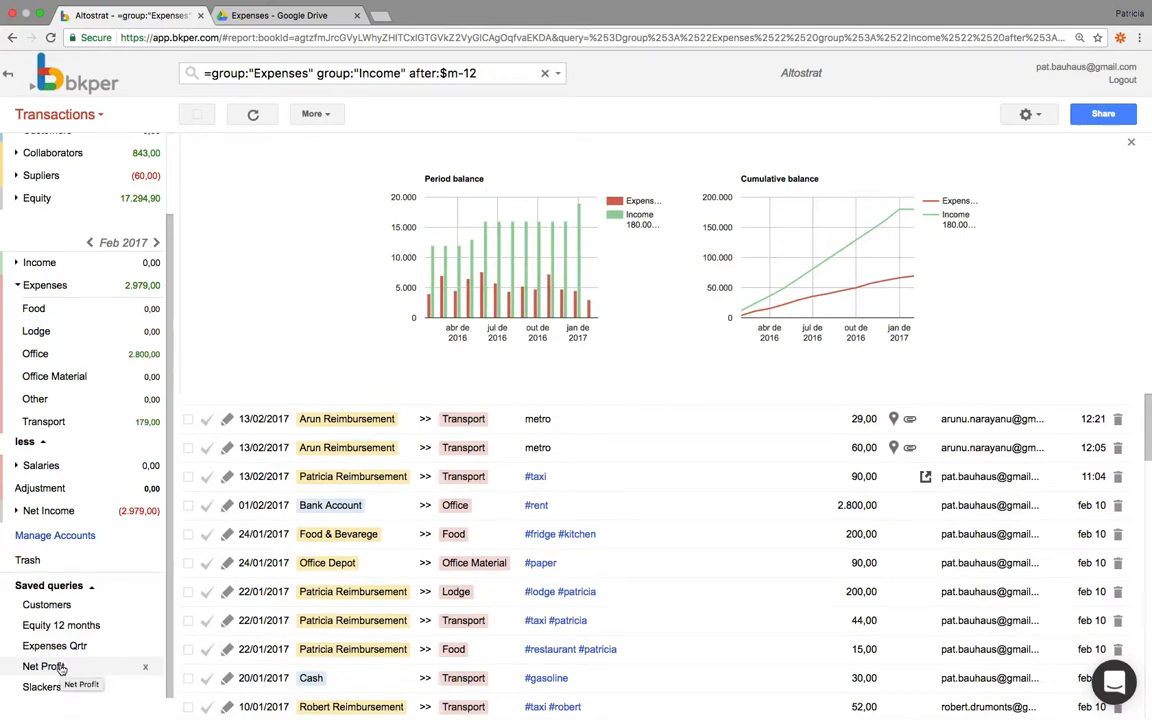
pyautogui.click(40, 687)
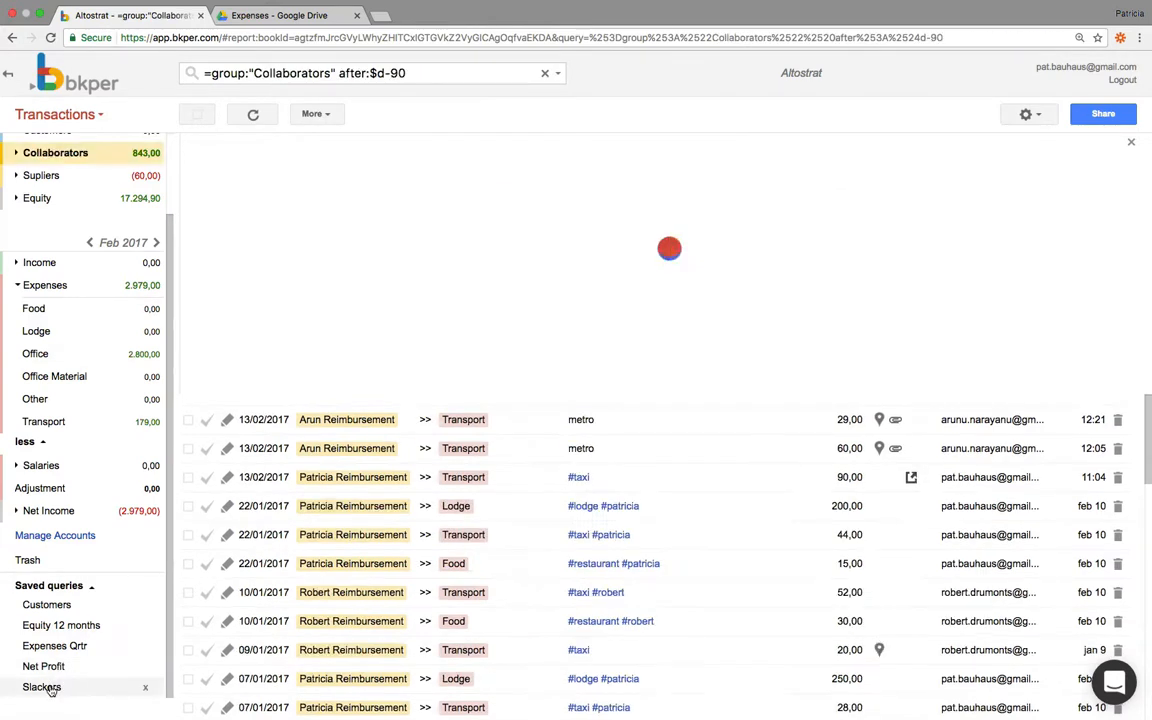
pyautogui.click(47, 605)
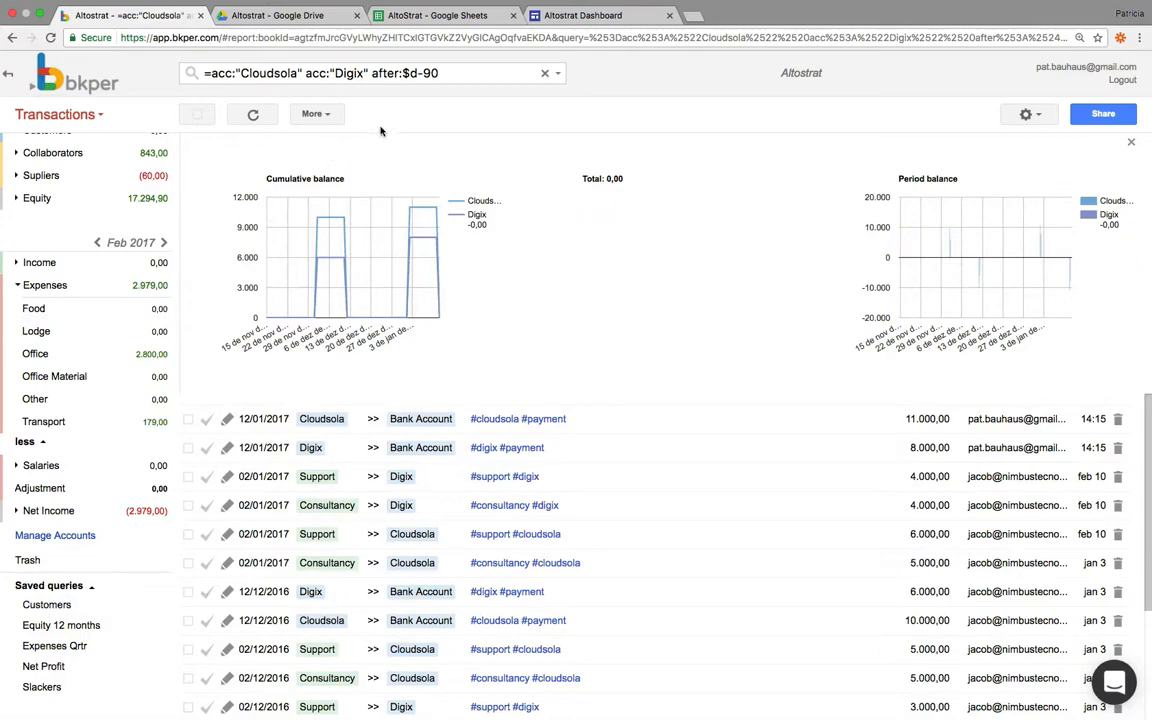
# Clear the transaction search query and switch to the AltoStrat spreadsheet in Google Sheets
pyautogui.click(545, 75)
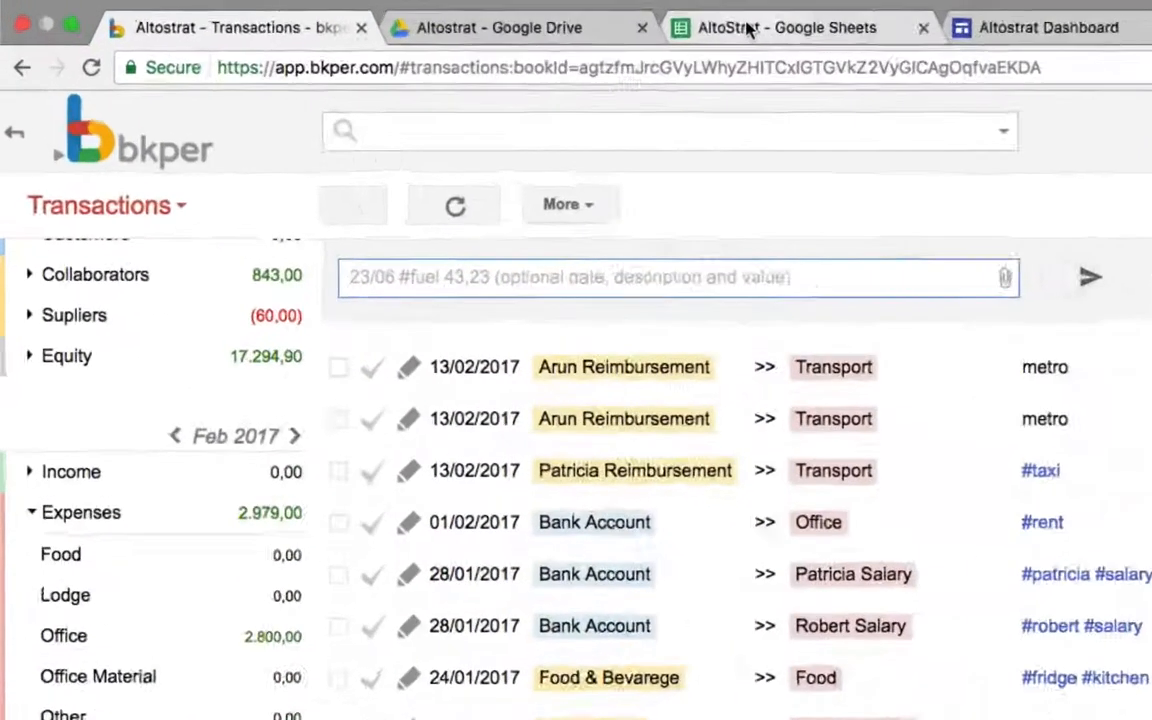
pyautogui.click(414, 17)
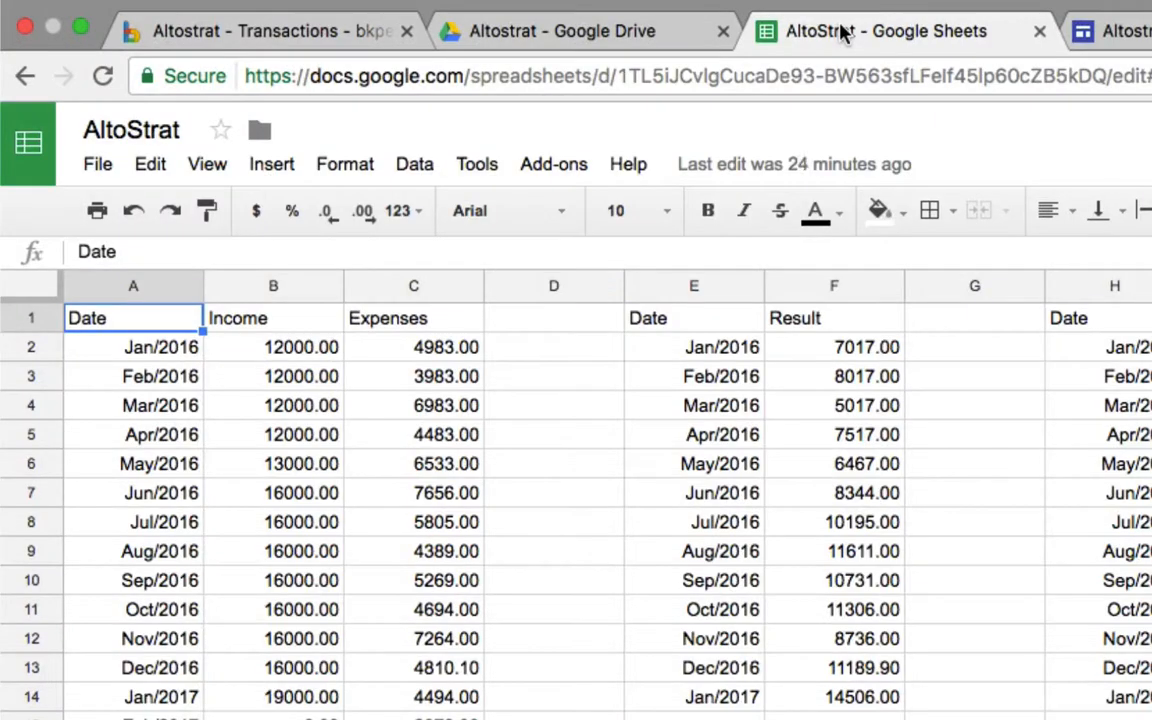
# Open the bkper add-on in the AltoStrat spreadsheet and enter the fetch query =group:'Income' for the Altostrat book
pyautogui.click(540, 168)
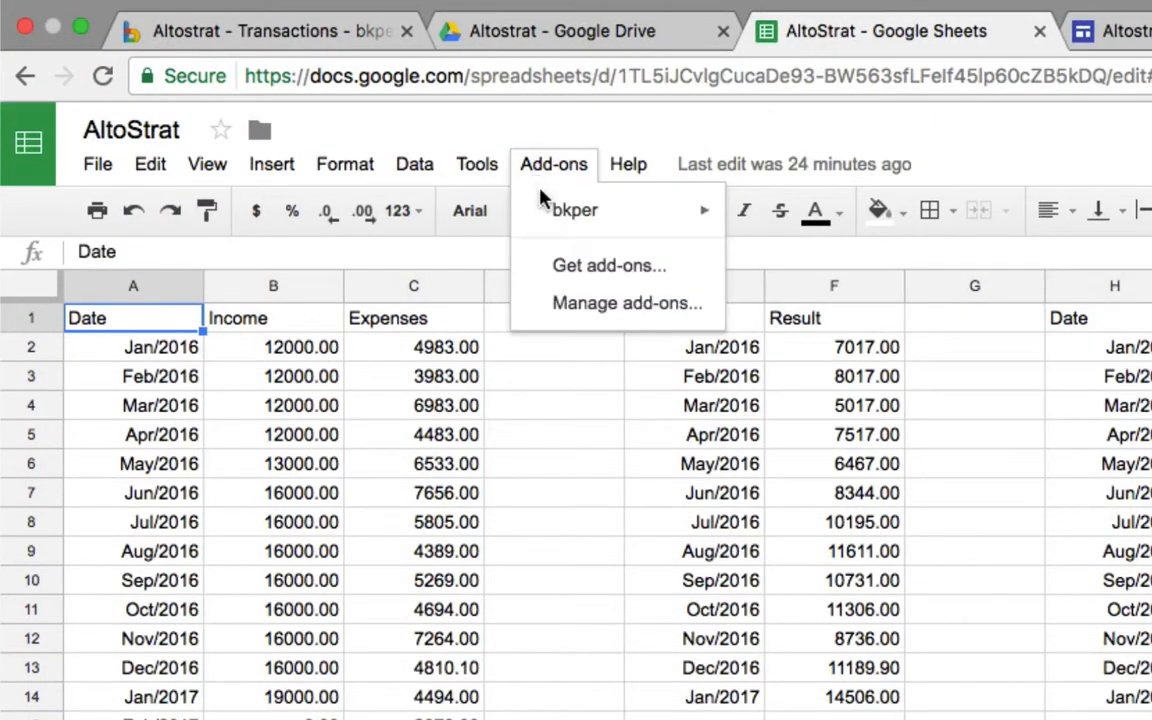
pyautogui.moveTo(560, 208)
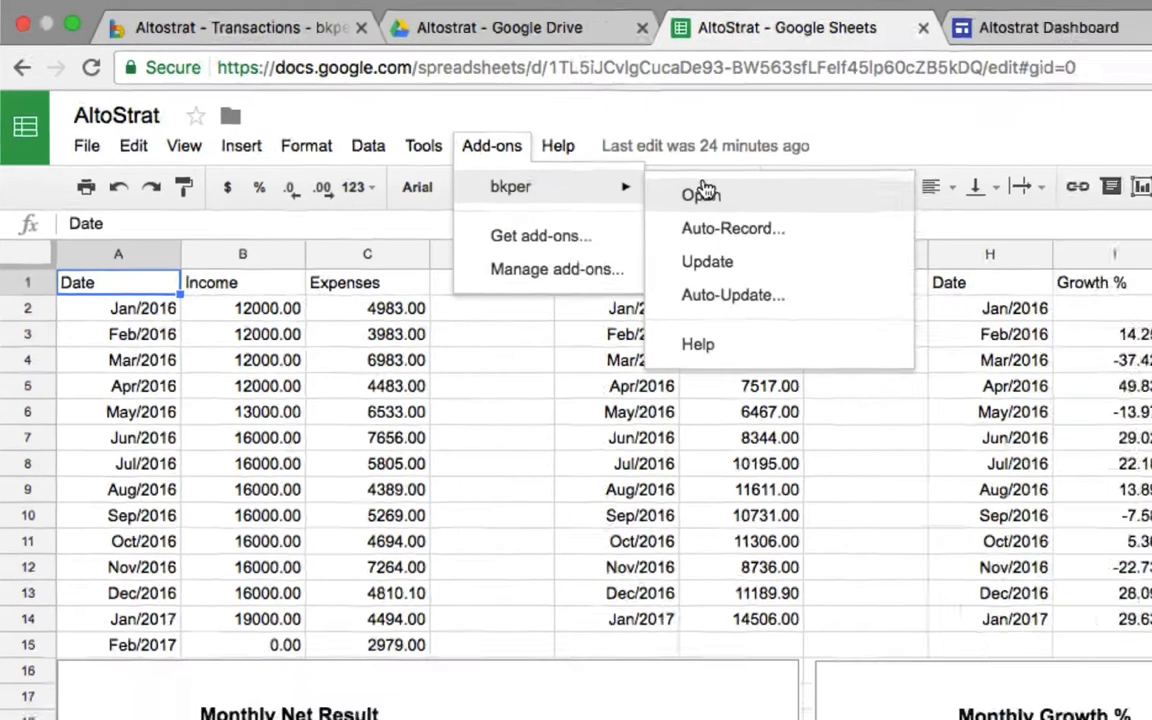
pyautogui.click(770, 219)
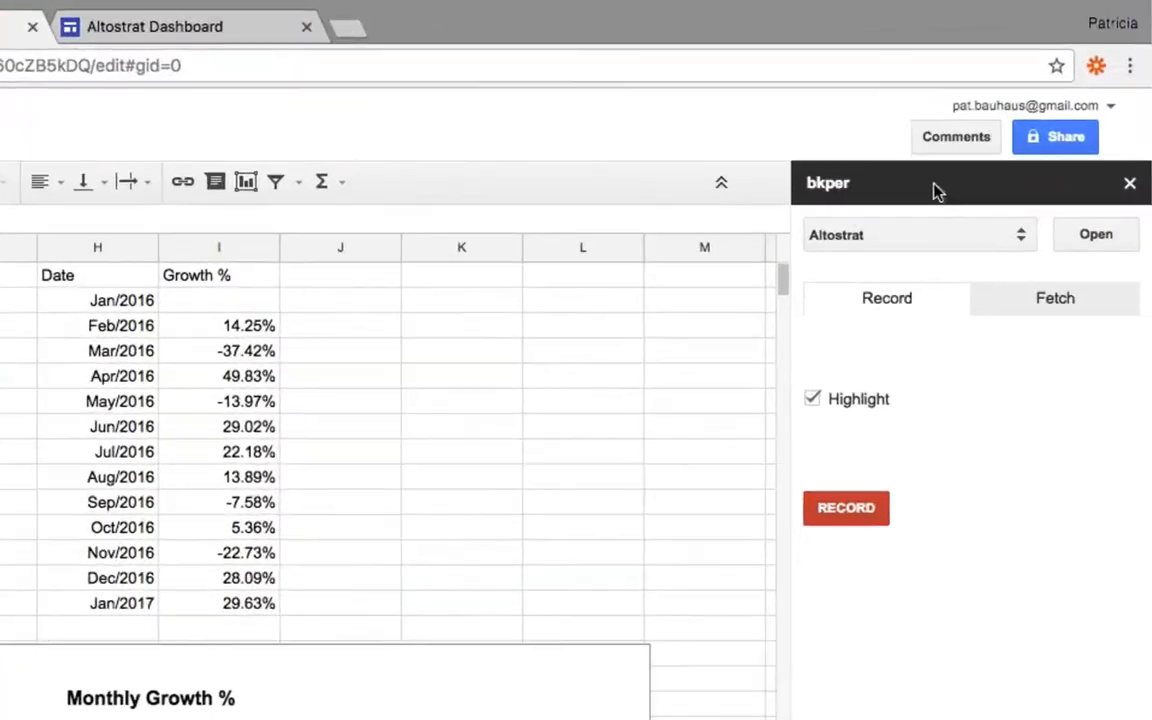
pyautogui.click(1038, 305)
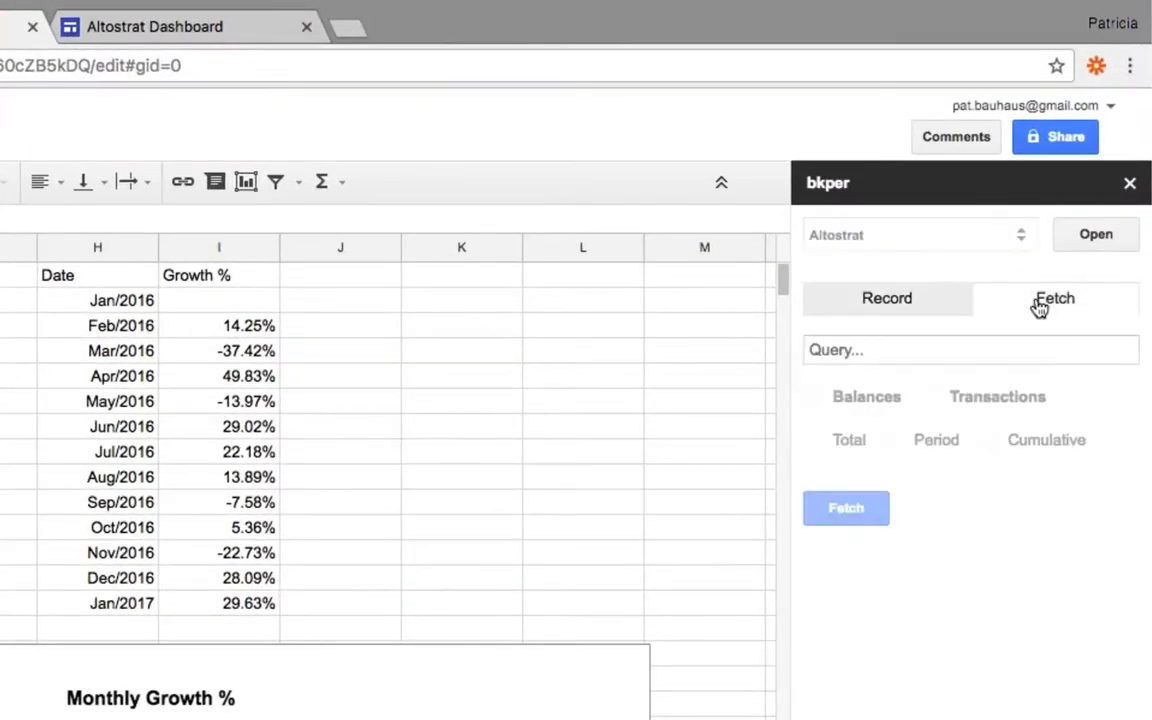
pyautogui.click(873, 346)
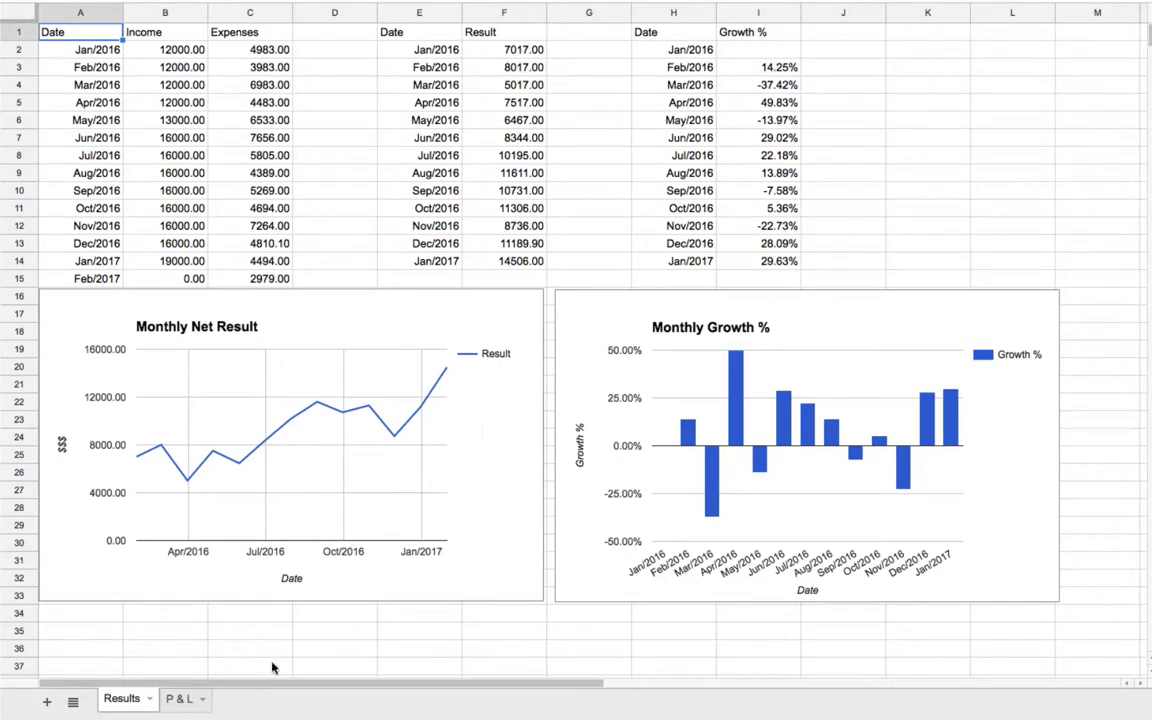
# Review the P & L sheet's chart and the Growth and Profit & Loss pages of the Altostrat Dashboard site
pyautogui.click(178, 700)
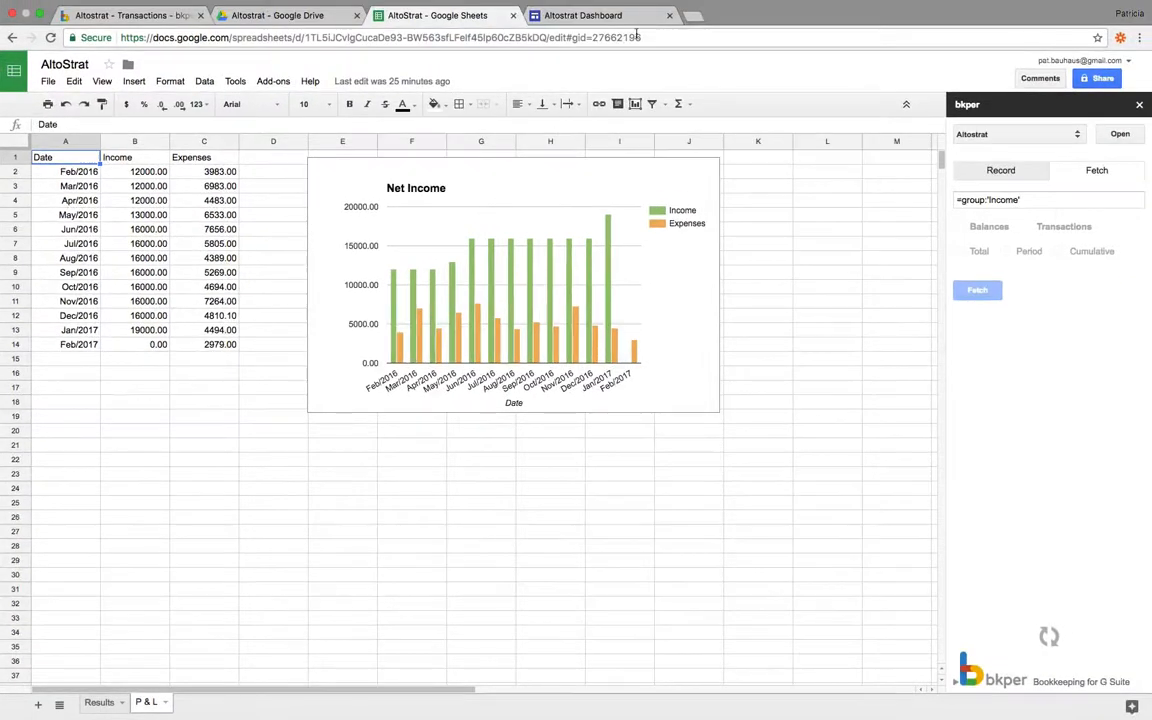
pyautogui.click(636, 18)
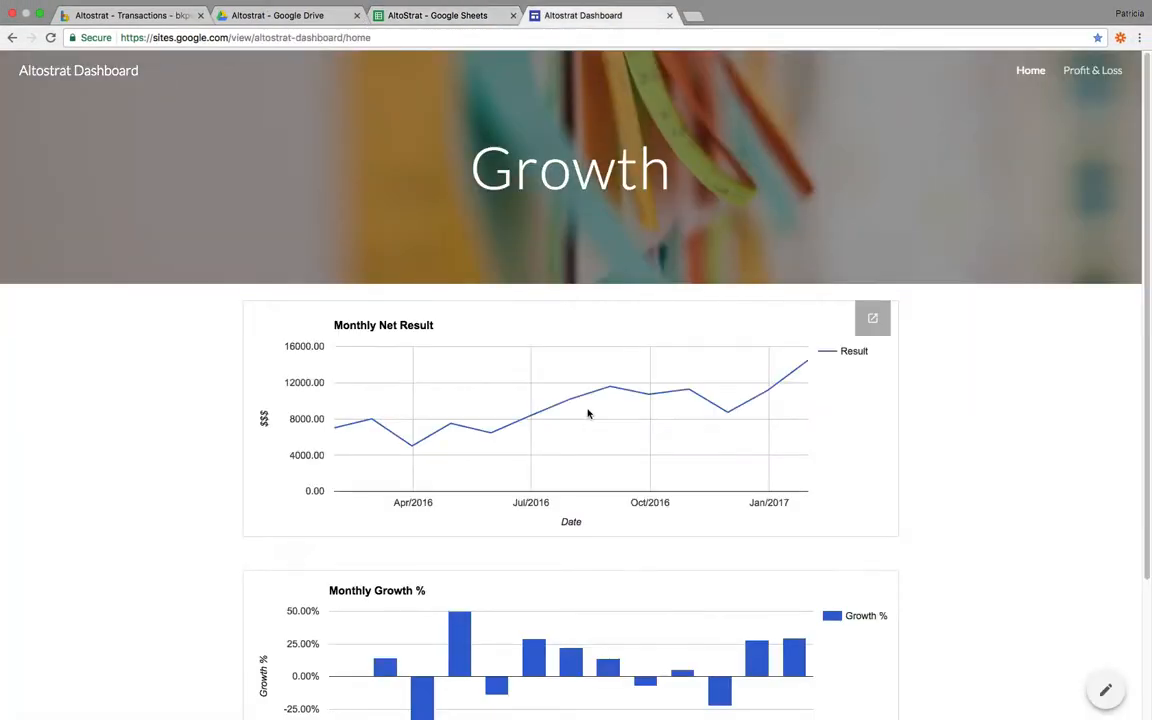
pyautogui.scroll(-3, 595, 405)
pyautogui.scroll(3, 700, 350)
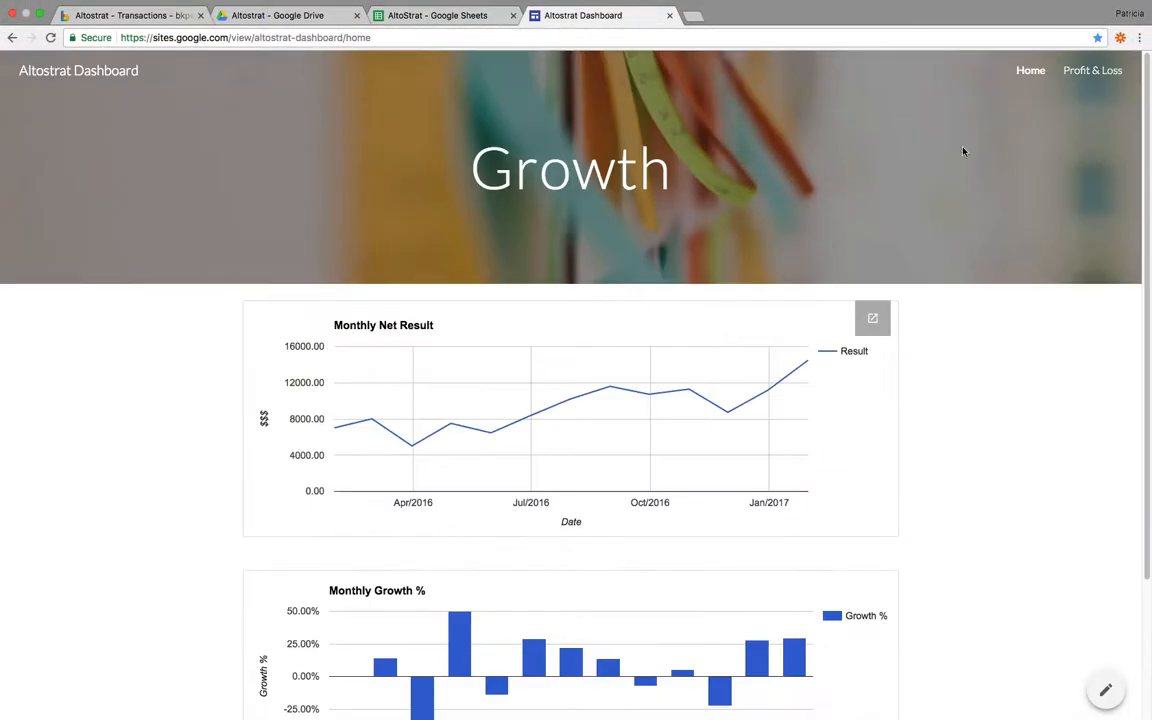
pyautogui.click(1092, 70)
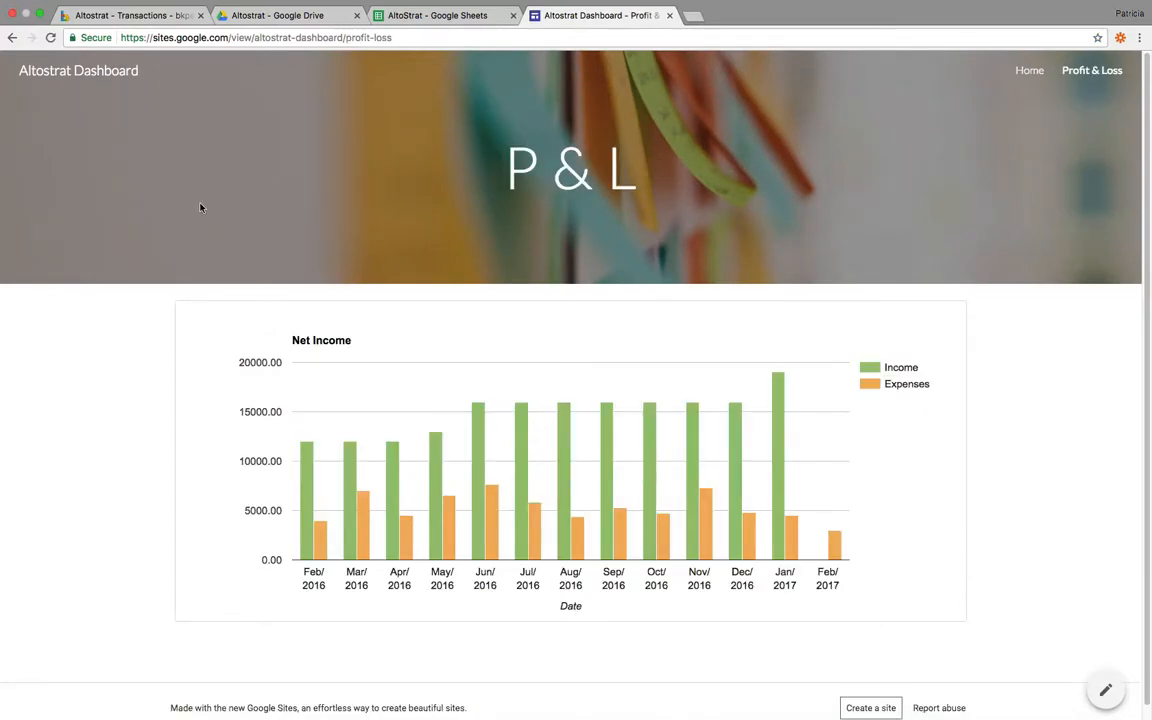
# Switch back to the Altostrat book in Bkper and load the bkper.com home page in its place
pyautogui.click(138, 17)
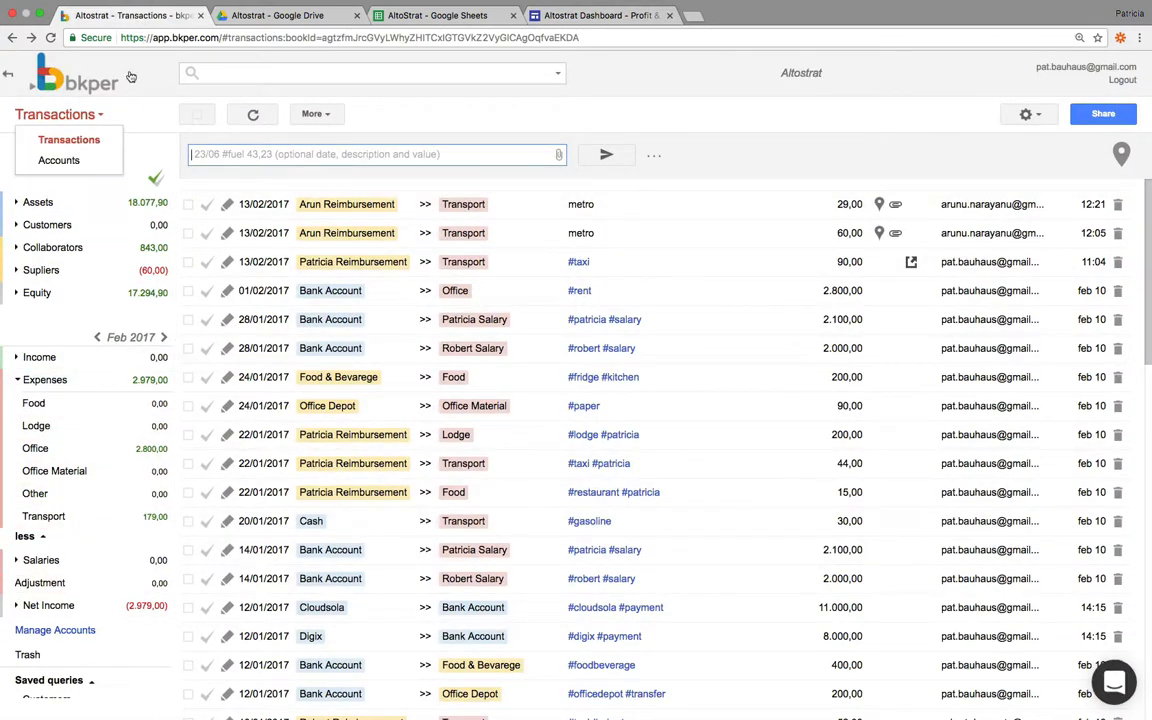
pyautogui.click(160, 38)
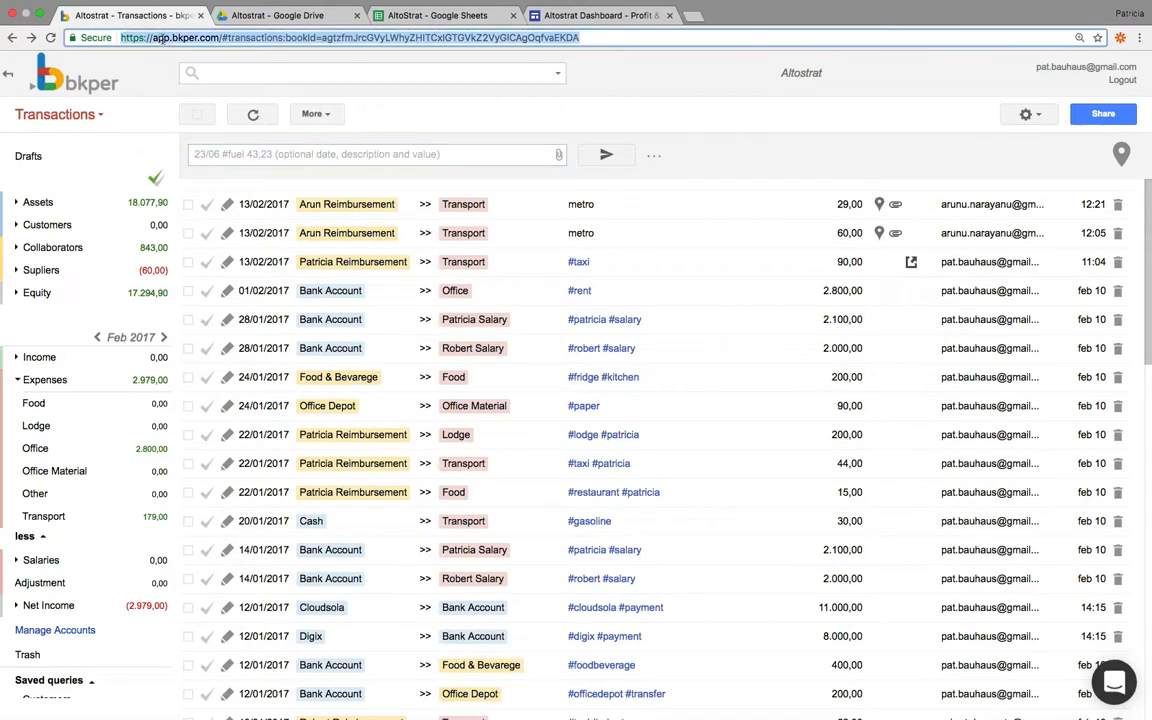
pyautogui.write('bkper.com')
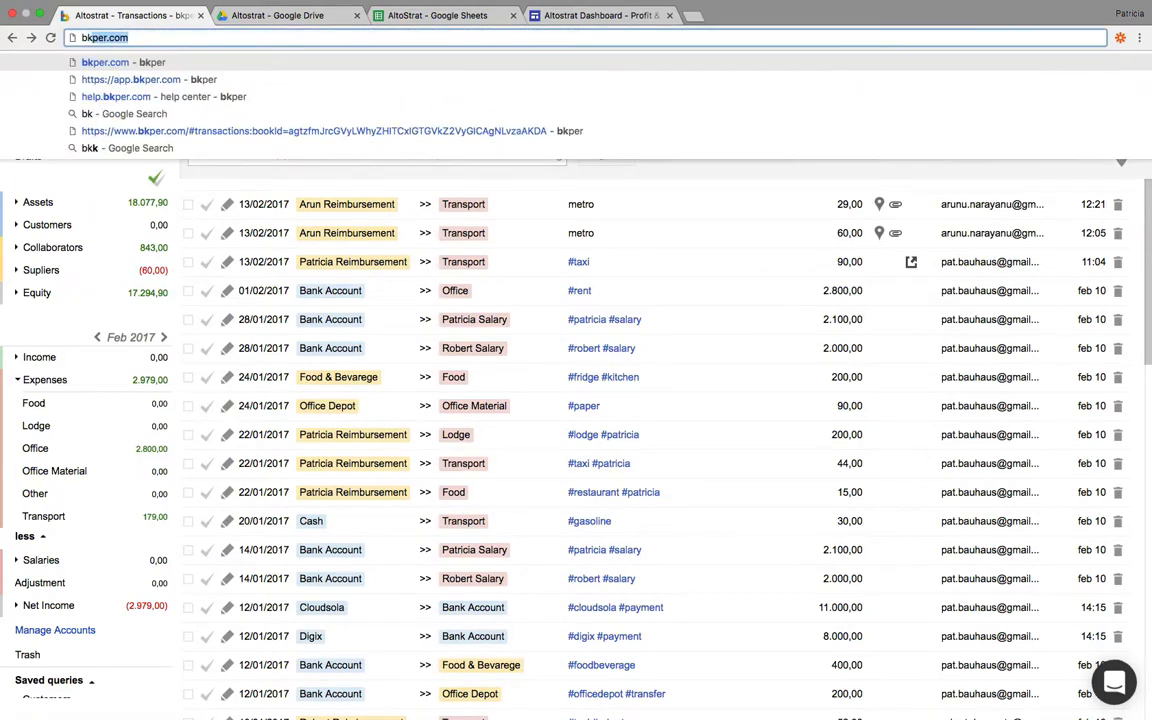
pyautogui.press('Return')
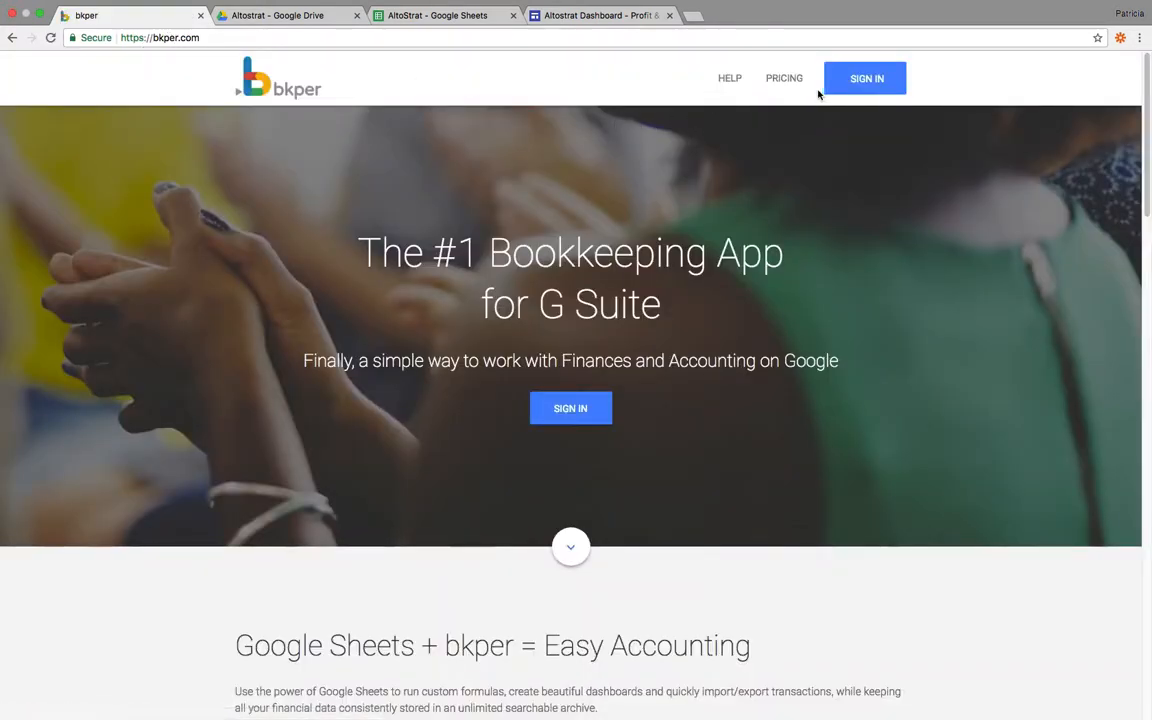
# Go to the bkper help center at help.bkper.com
pyautogui.click(450, 37)
pyautogui.write('help.')
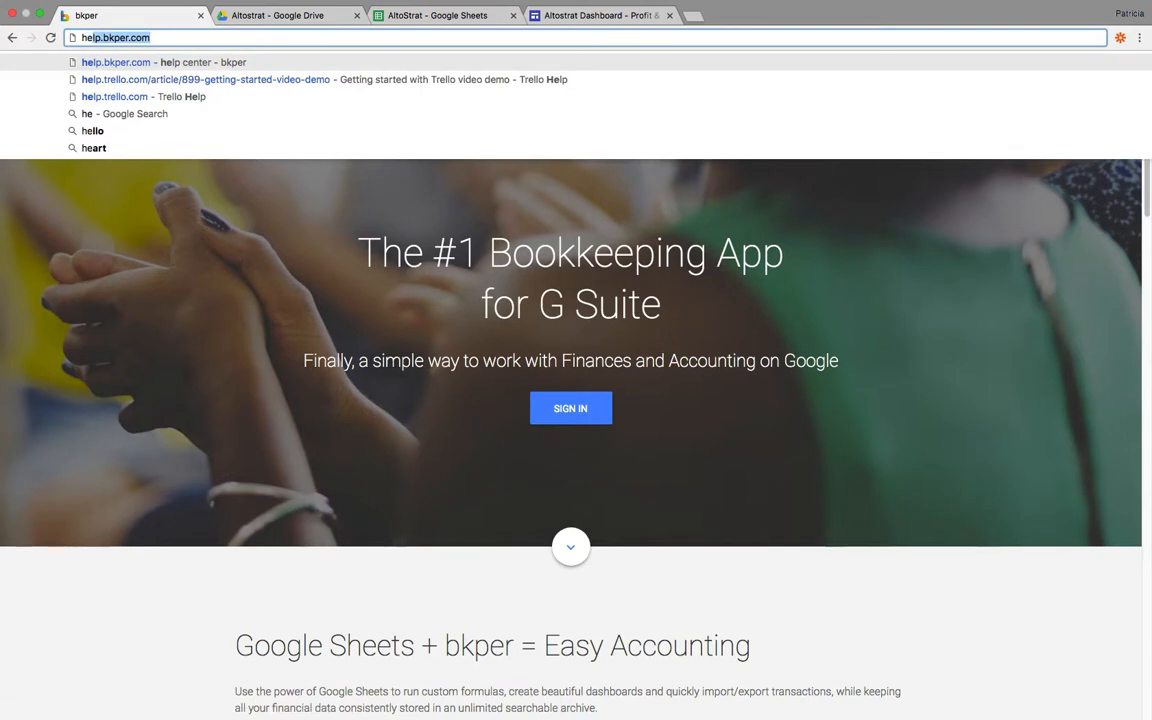
pyautogui.press('Return')
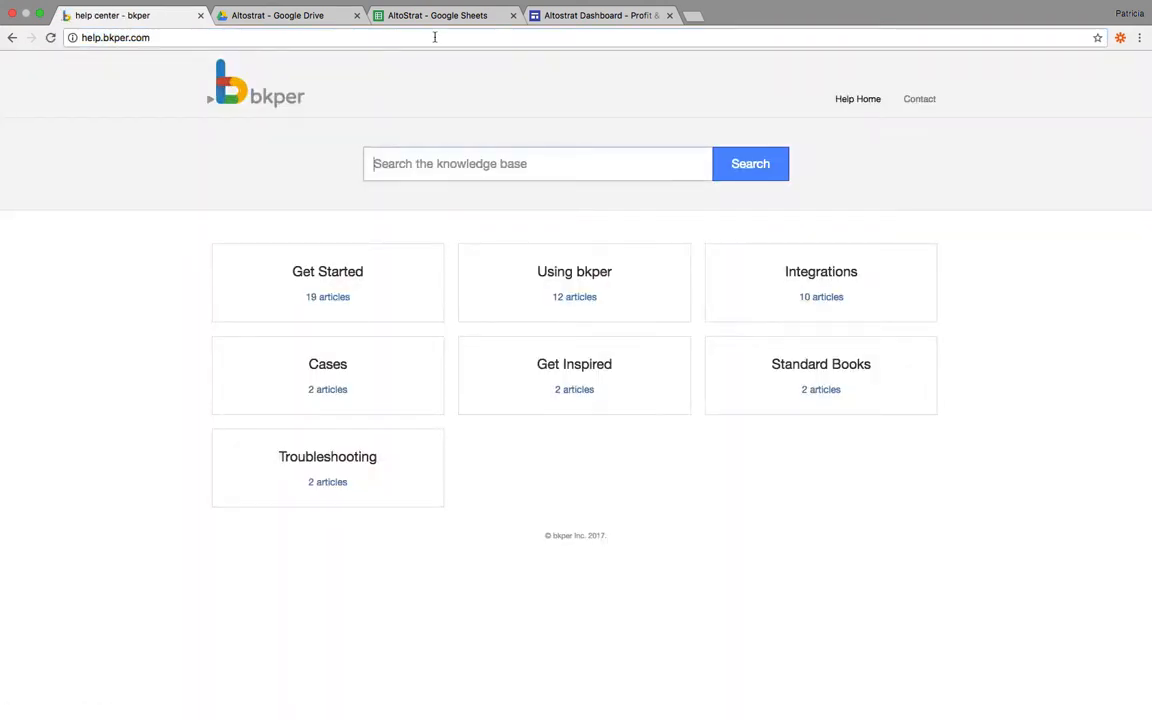